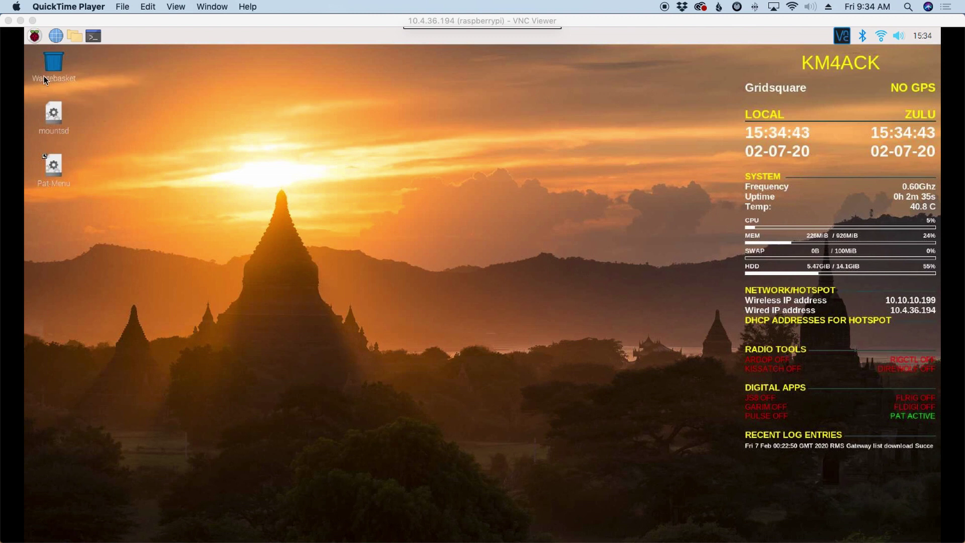
Enable I2C on the Interfaces tab of Raspberry Pi Configuration and confirm with OK
left_click(38, 38)
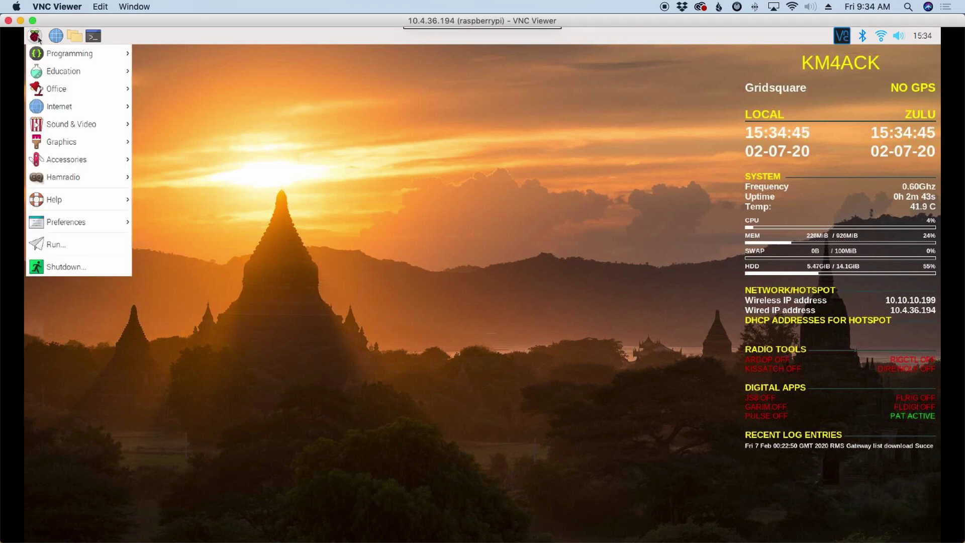
mouse_move(102, 221)
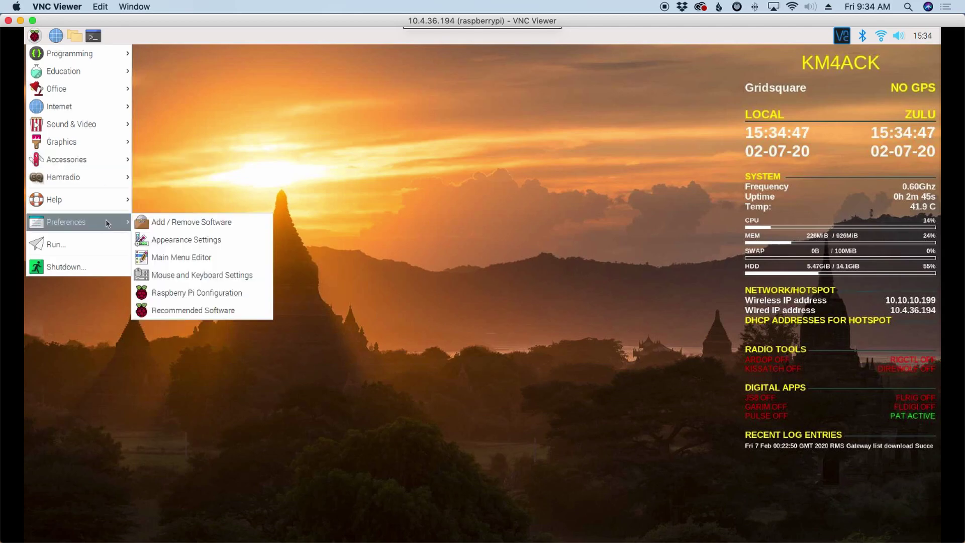
left_click(420, 380)
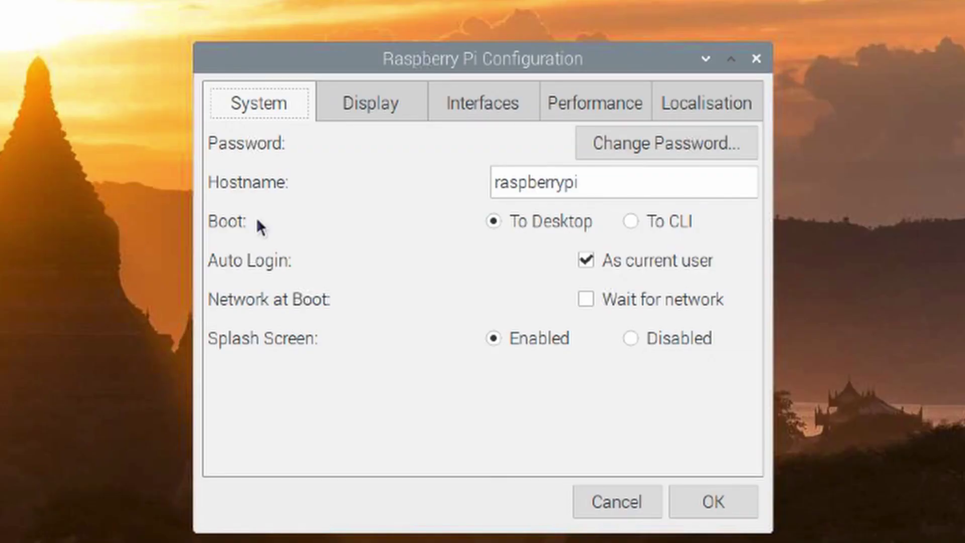
left_click(475, 108)
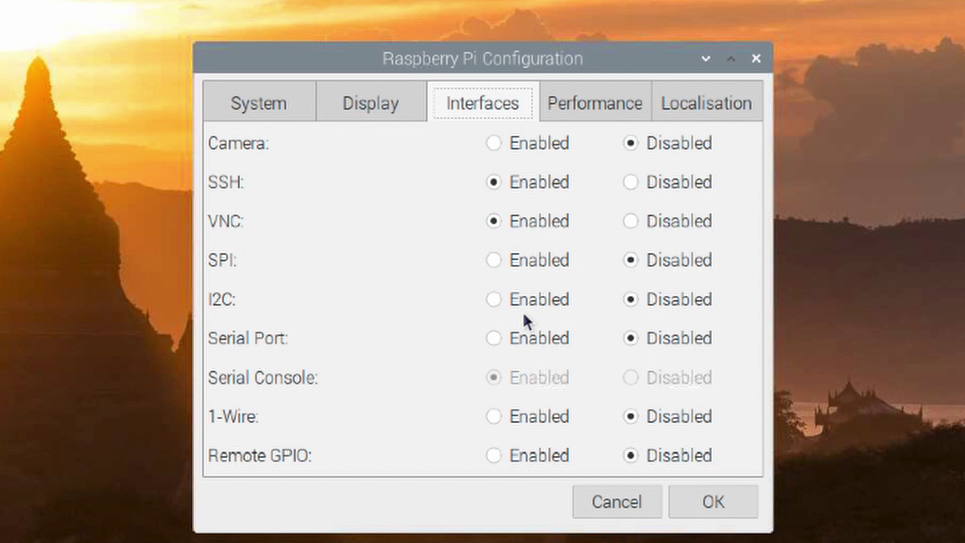
left_click(494, 299)
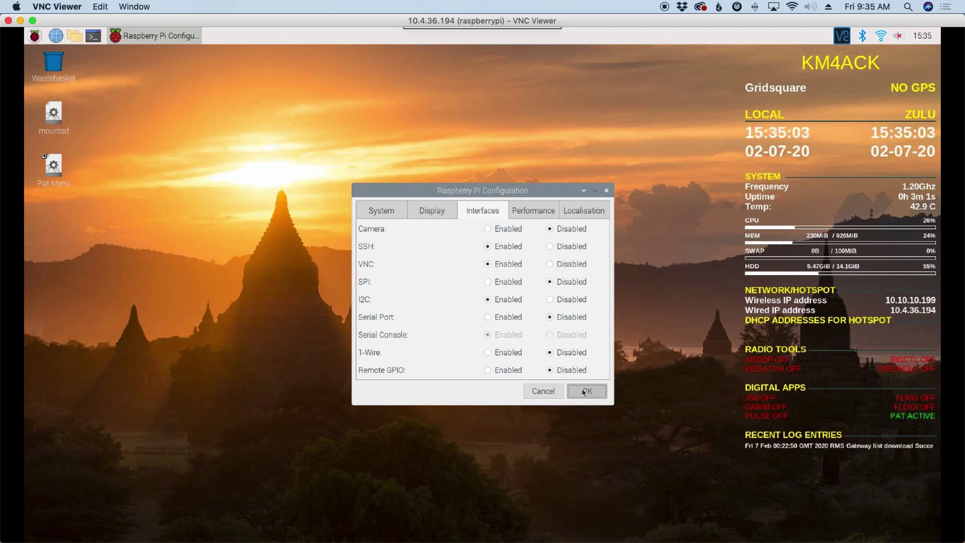
left_click(706, 503)
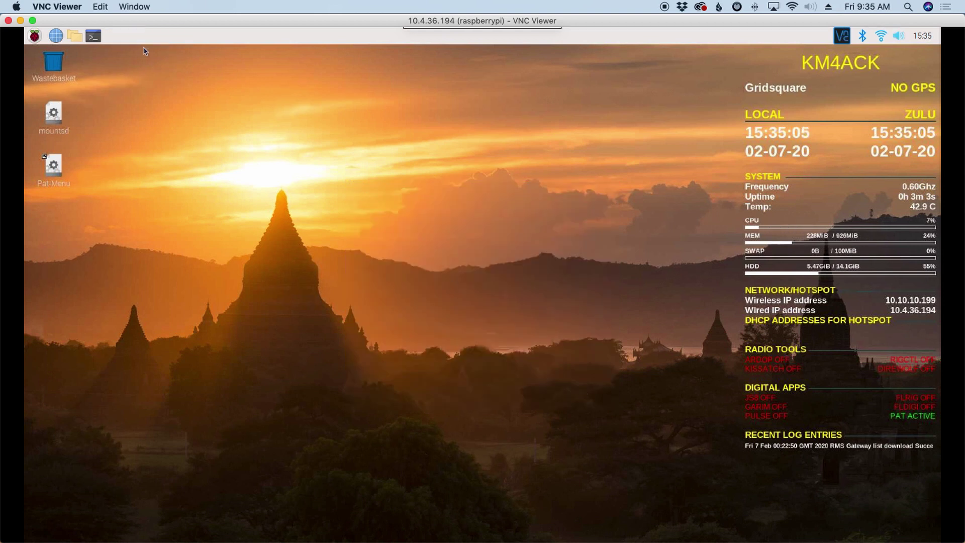
Open a new terminal window from the top panel
left_click(96, 37)
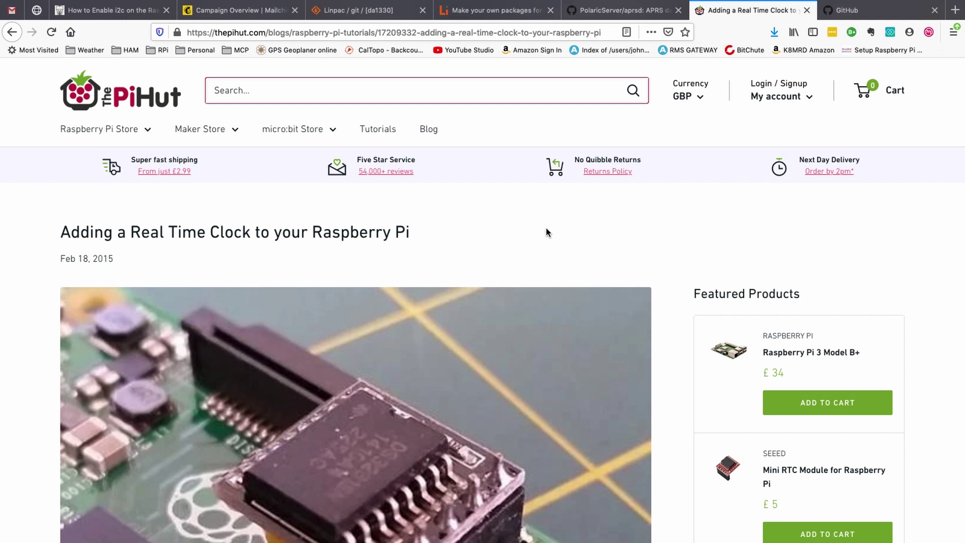
Open the raw rtc file from the km4ack pi-scripts repository and select its URL
key("ctrl+Tab")
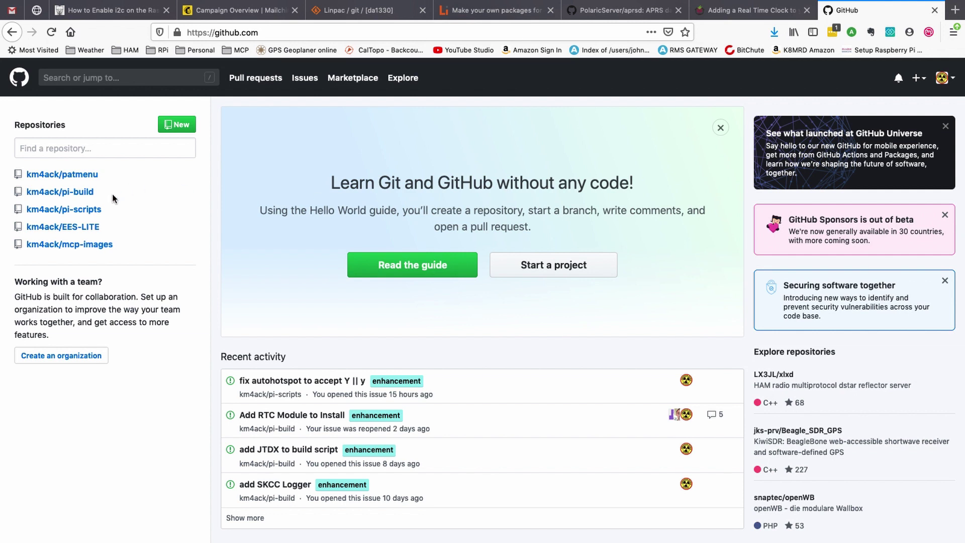
left_click(74, 211)
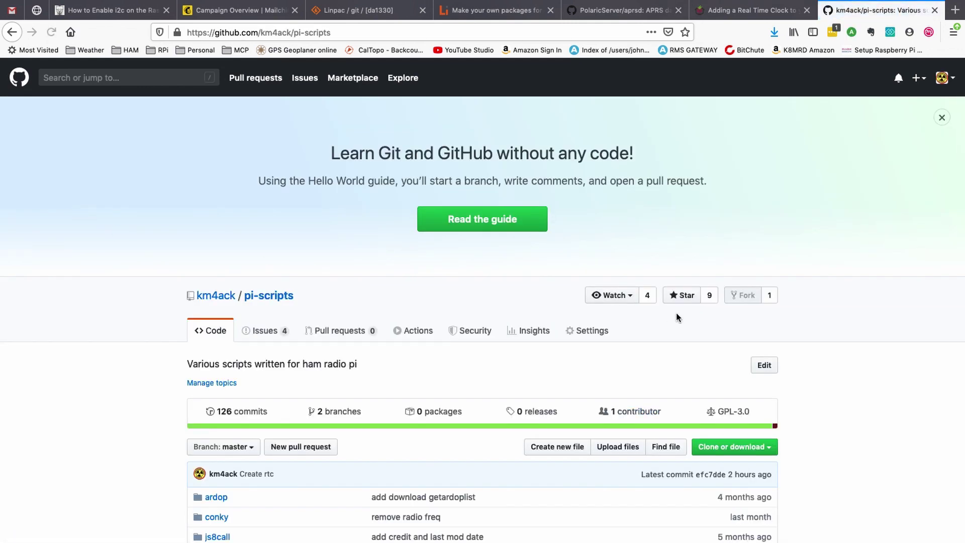
scroll(740, 282, "down", 7)
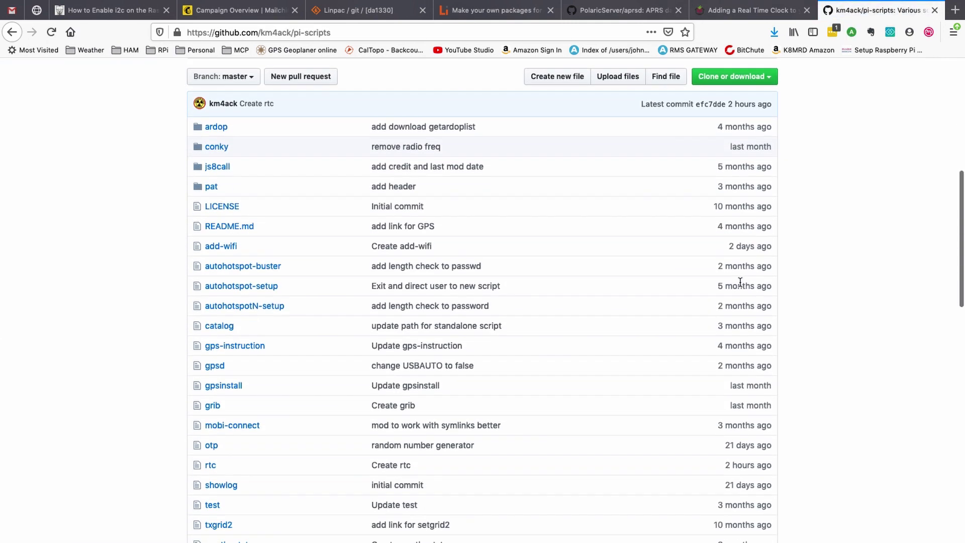
scroll(739, 282, "down", 3)
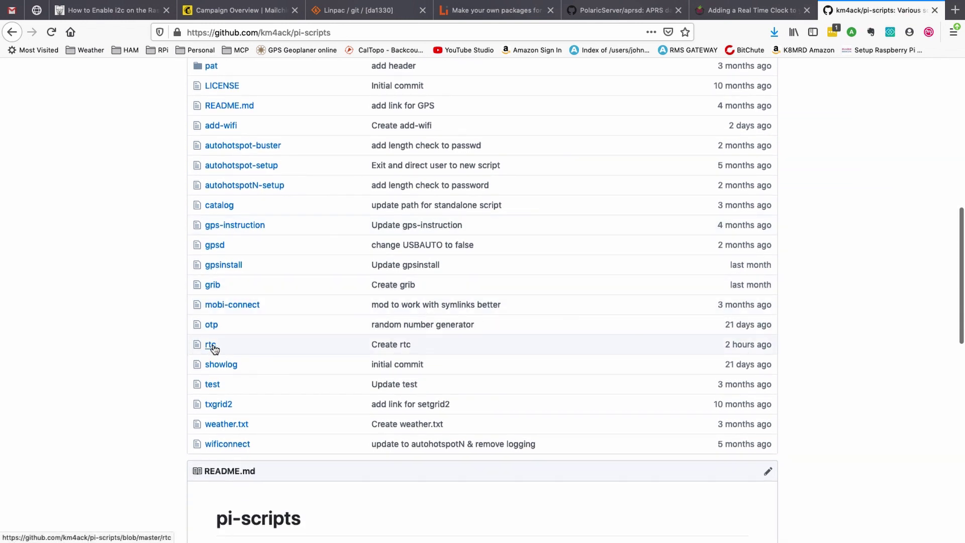
left_click(213, 346)
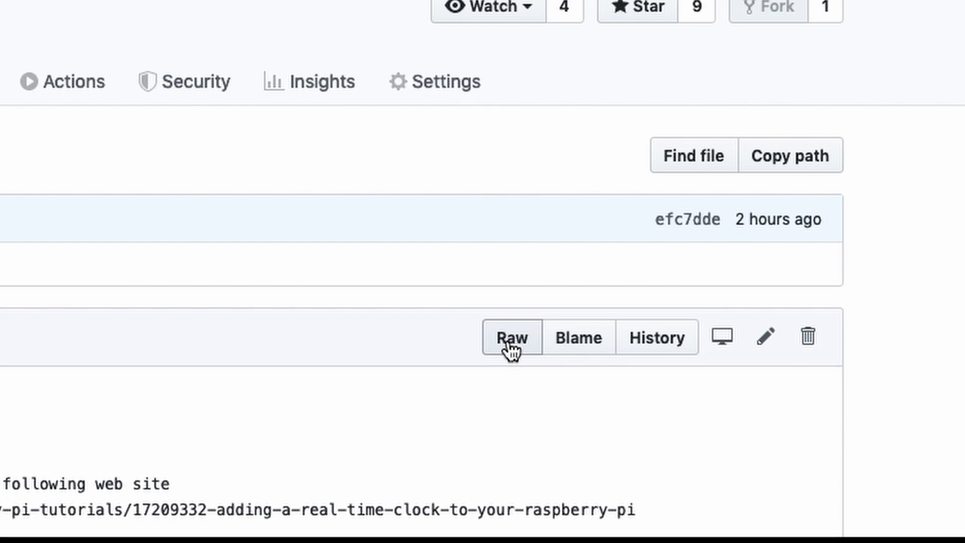
left_click(510, 347)
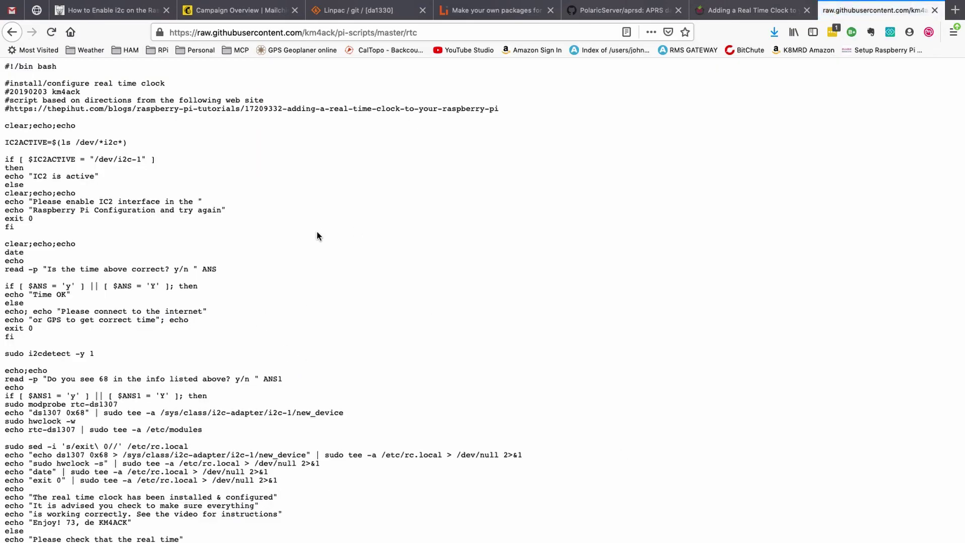
left_click(453, 32)
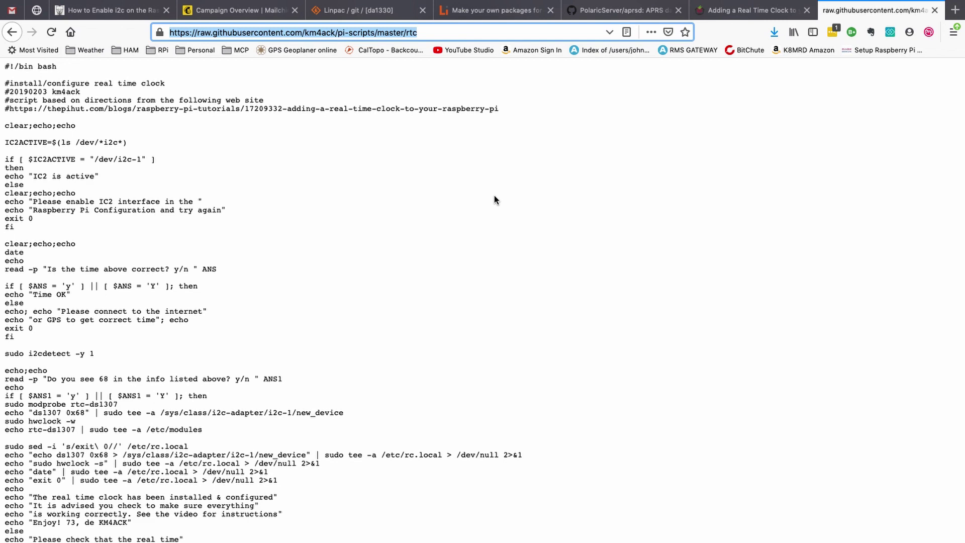
Change into the Downloads folder in the terminal and list its files
key("ctrl+Left")
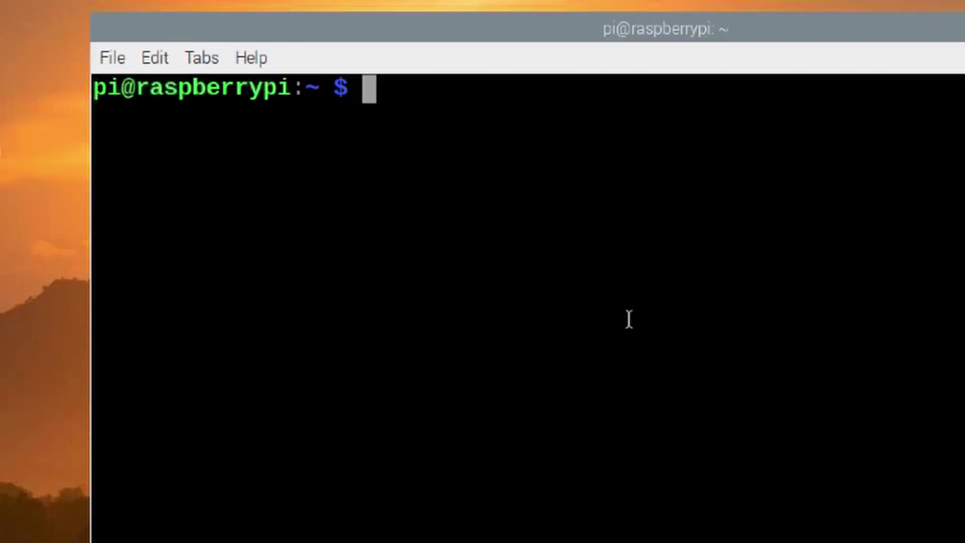
type("cd")
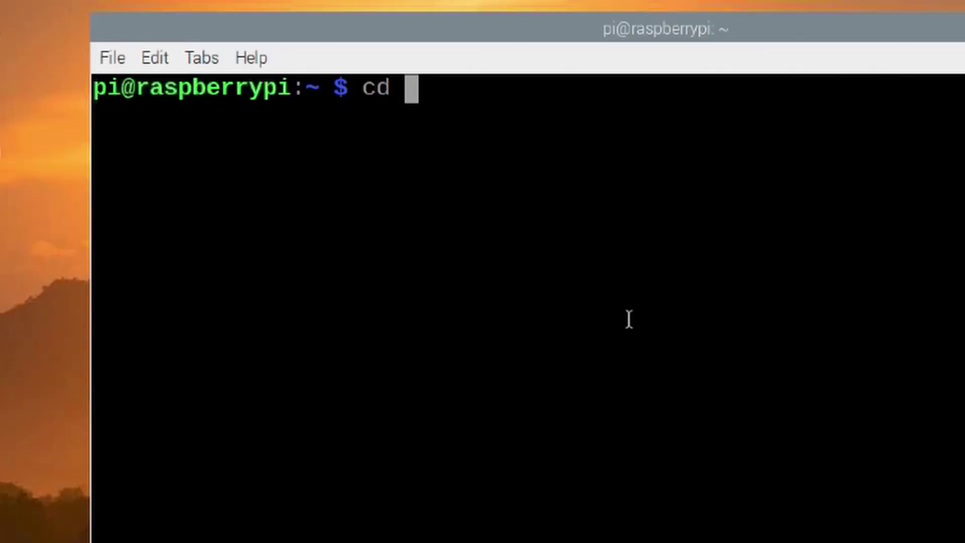
type("Don")
key("BackSpace")
type("w")
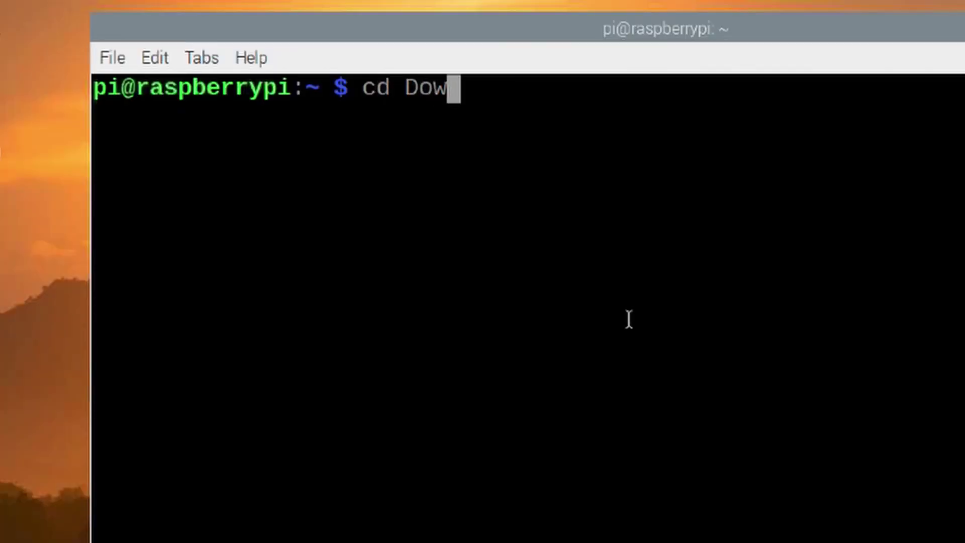
type("nl")
key("BackSpace")
key("Tab")
key("Return")
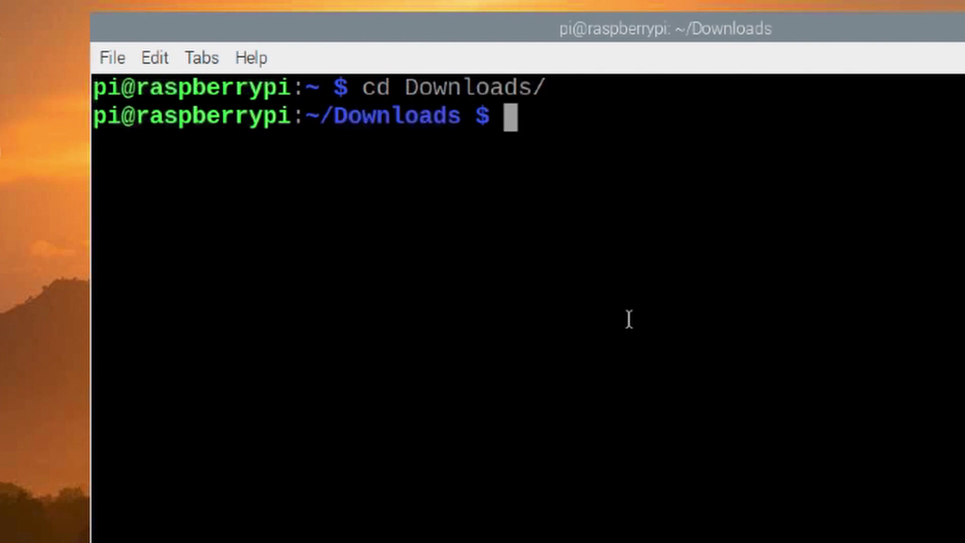
type("ls")
key("Return")
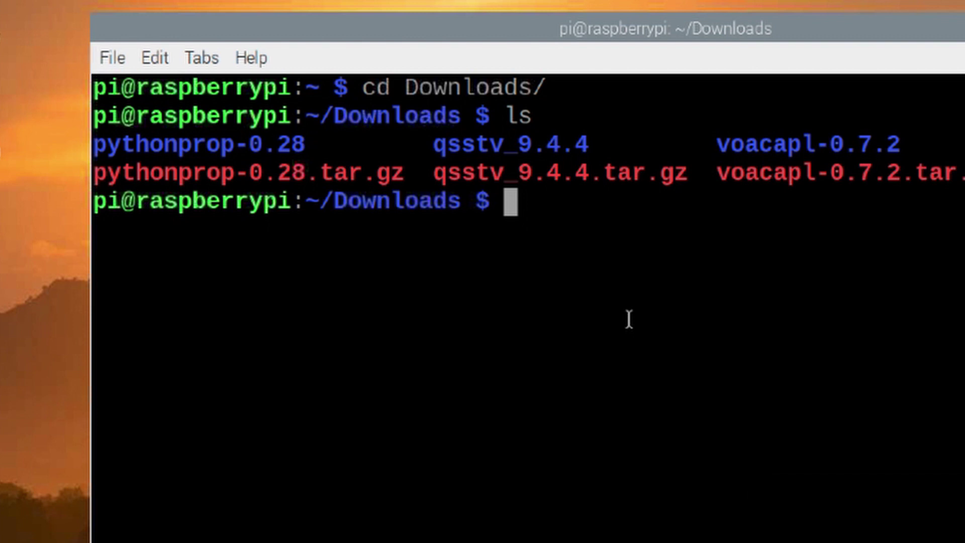
Delete all .gz archives with rm *.gz and list what remains
type("rm *")
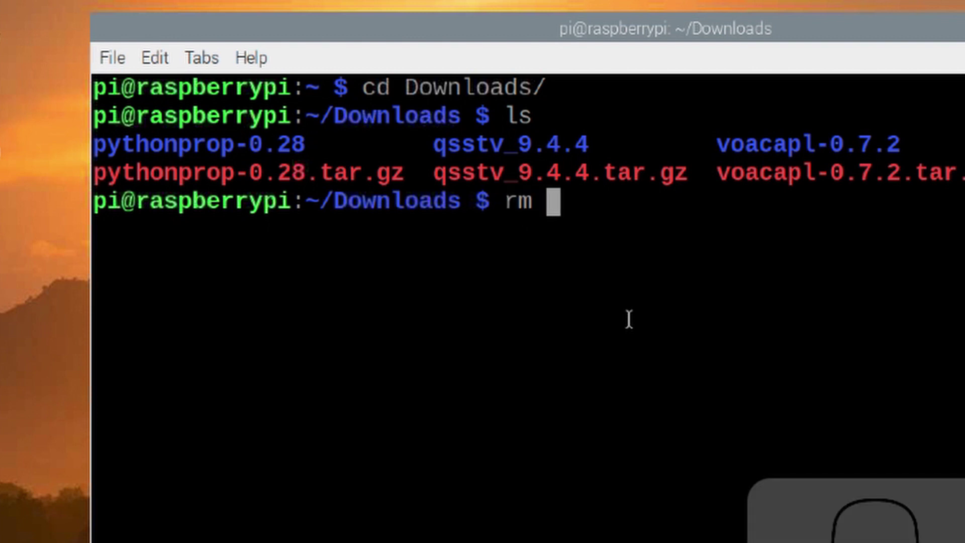
type(".")
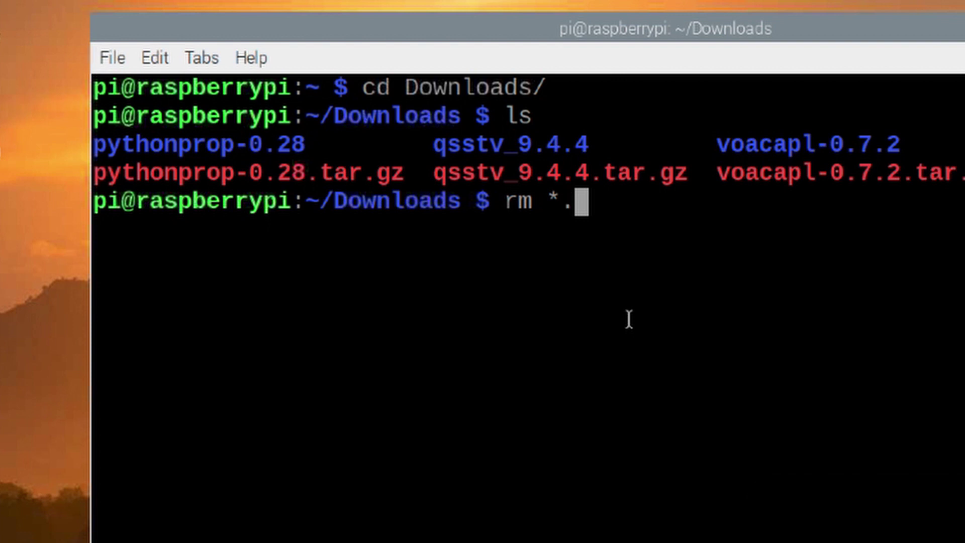
type("gz")
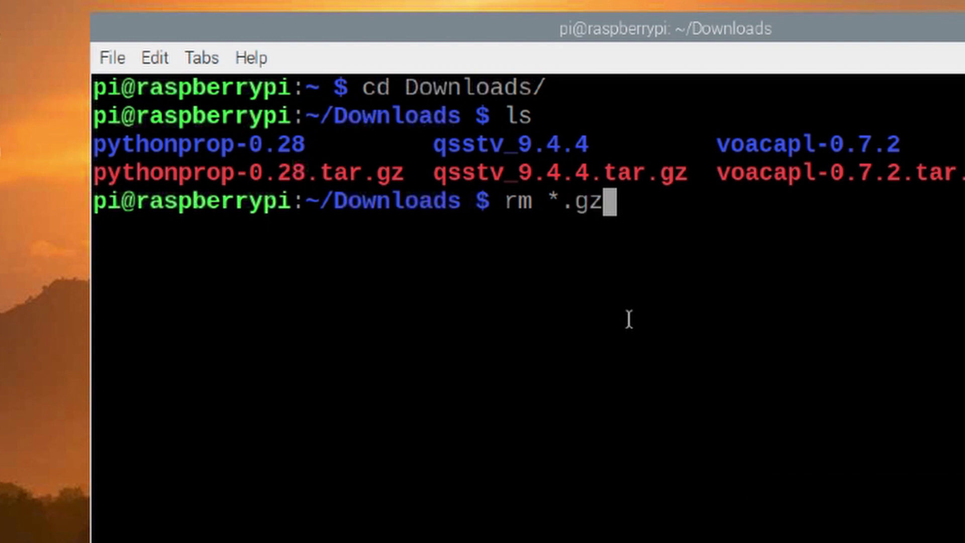
key("Return")
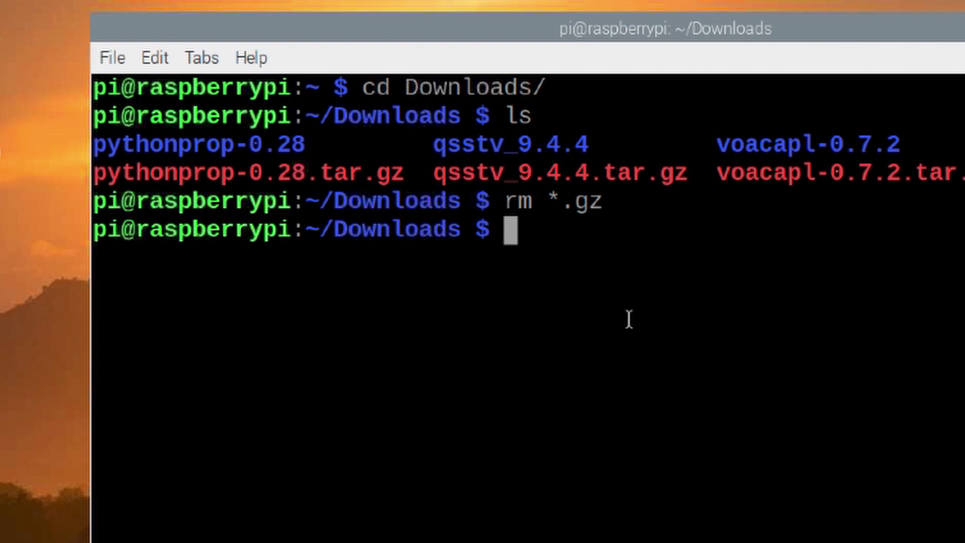
type("ls")
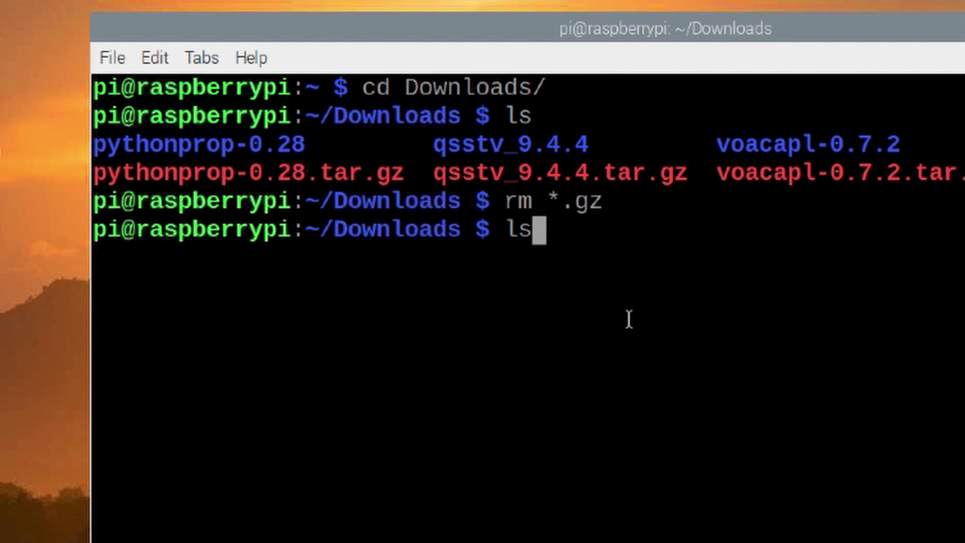
key("Return")
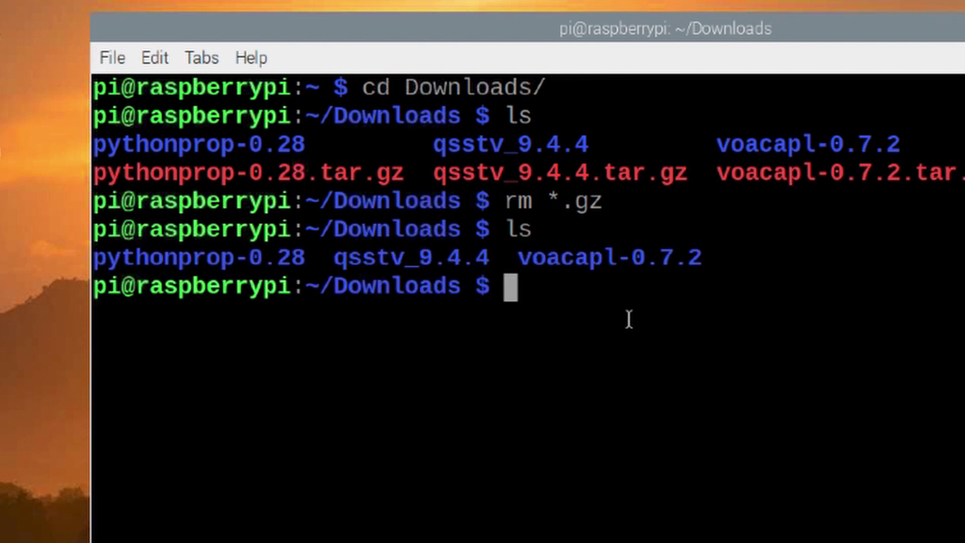
Download the rtc script with wget and the pasted raw GitHub URL
type("wget")
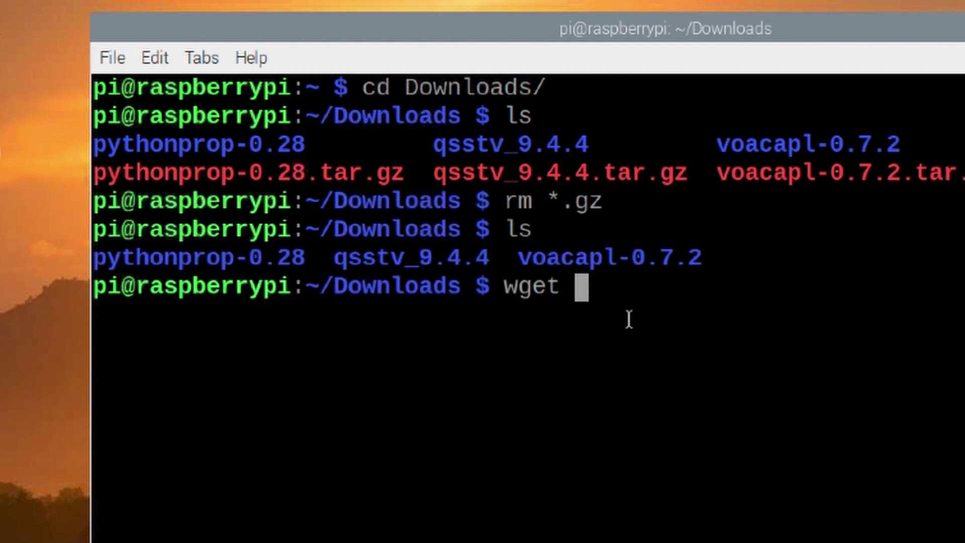
right_click(592, 303)
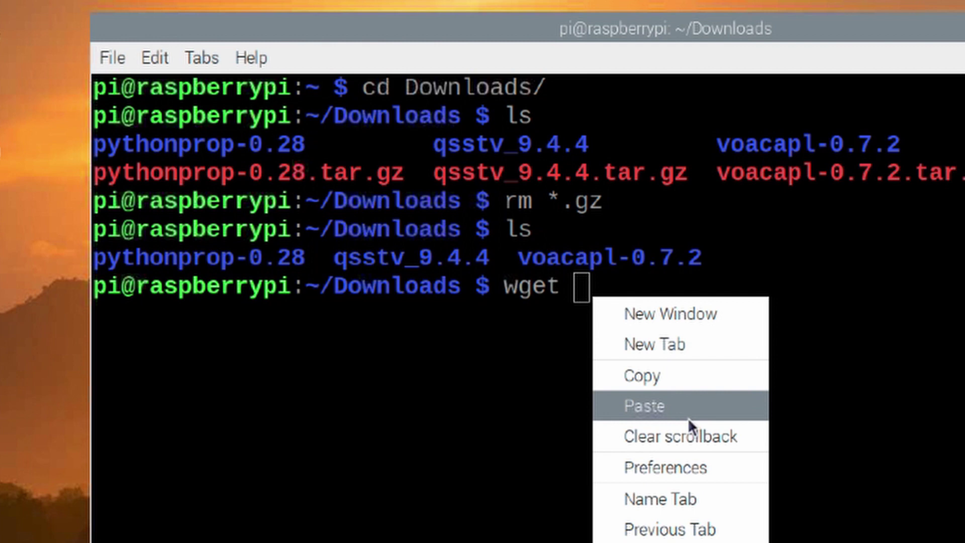
left_click(689, 414)
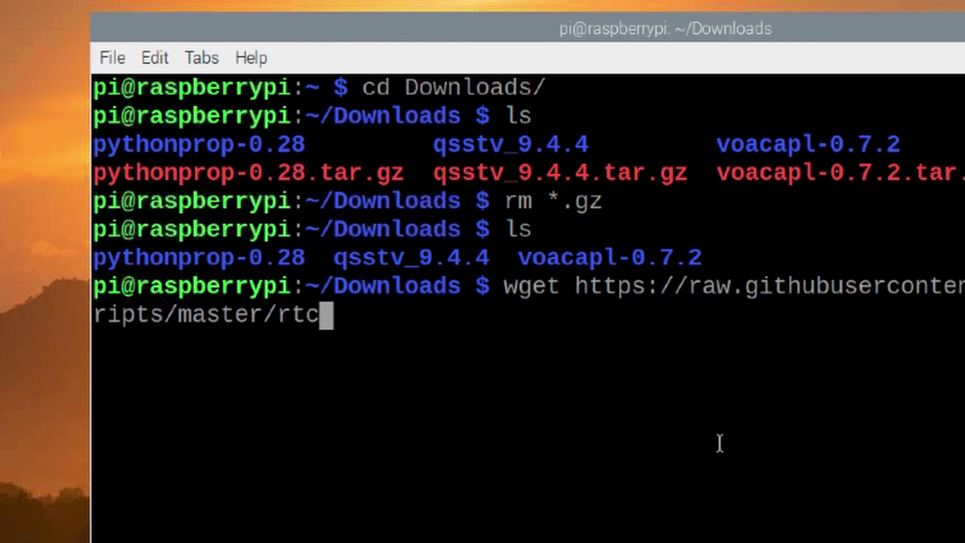
key("Return")
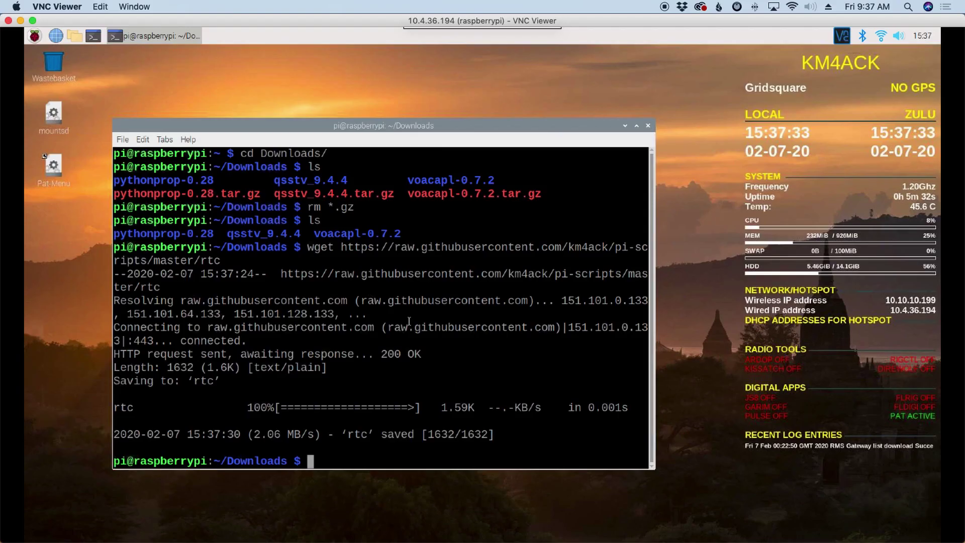
Clear the terminal and list Downloads to confirm rtc arrived
type("clear")
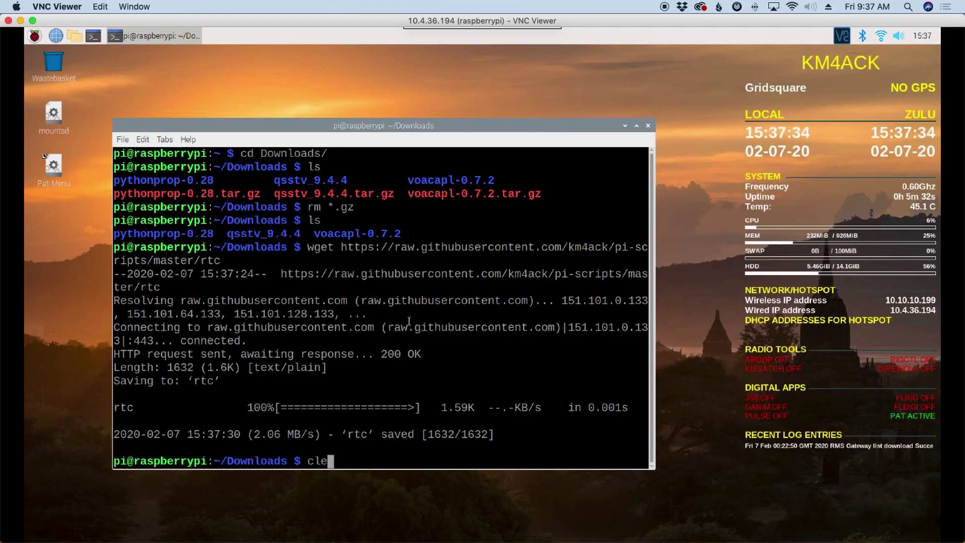
key("Return")
type("ls")
key("Return")
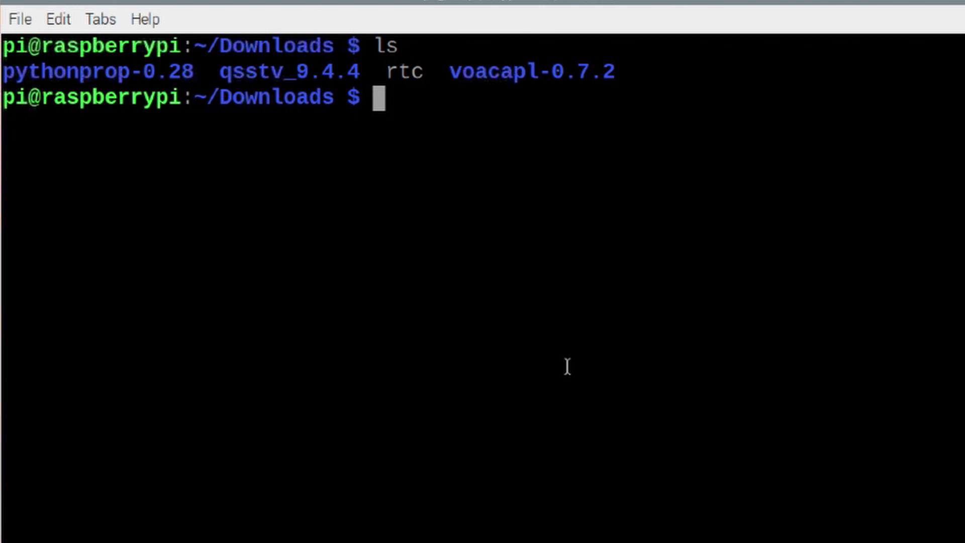
Make rtc executable with chmod +x rtc, recheck the listing, and erase ./rtc unrun
type("chmod ")
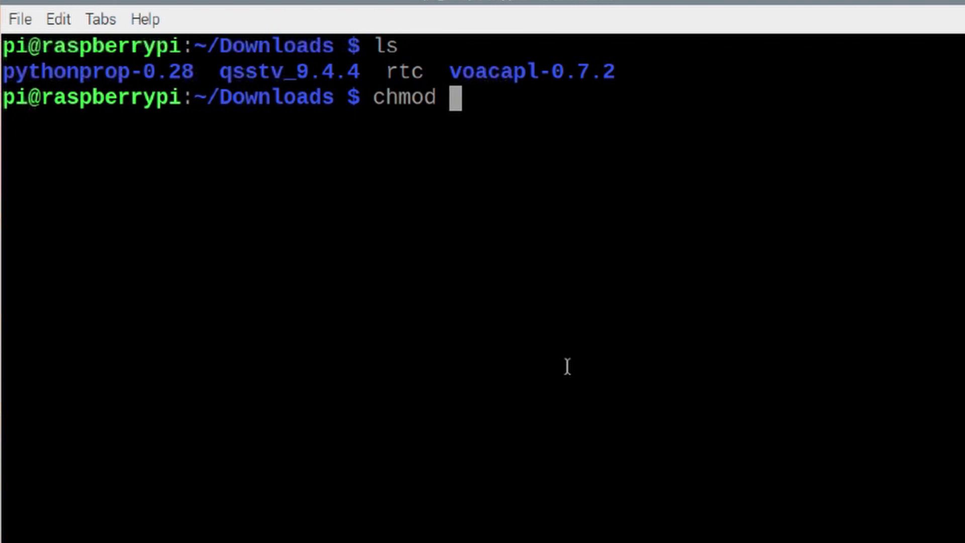
type("+x rtc")
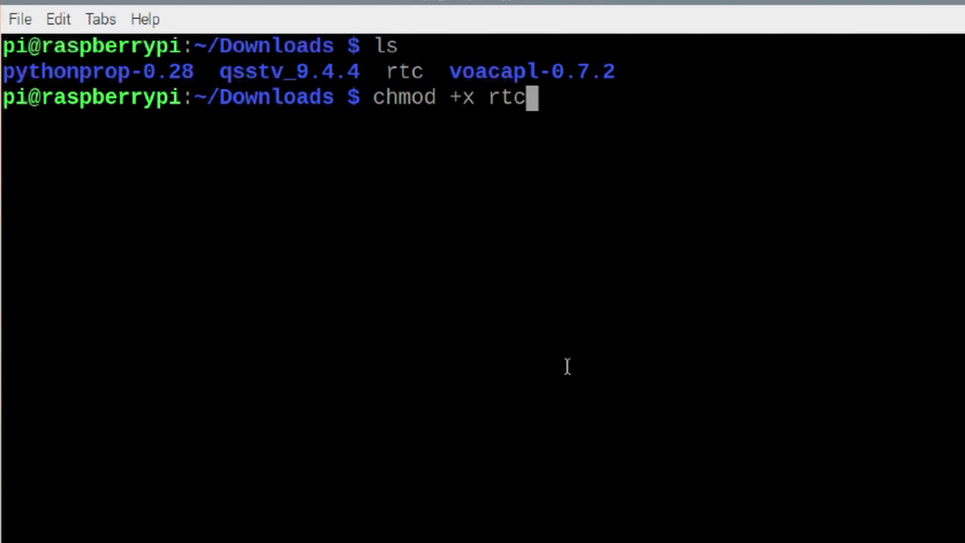
key("Return")
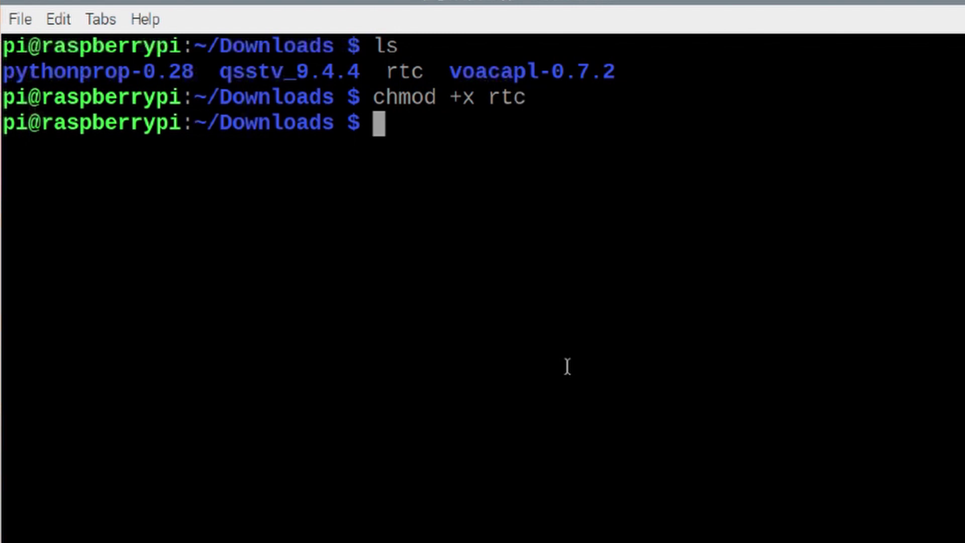
type("ls")
key("Return")
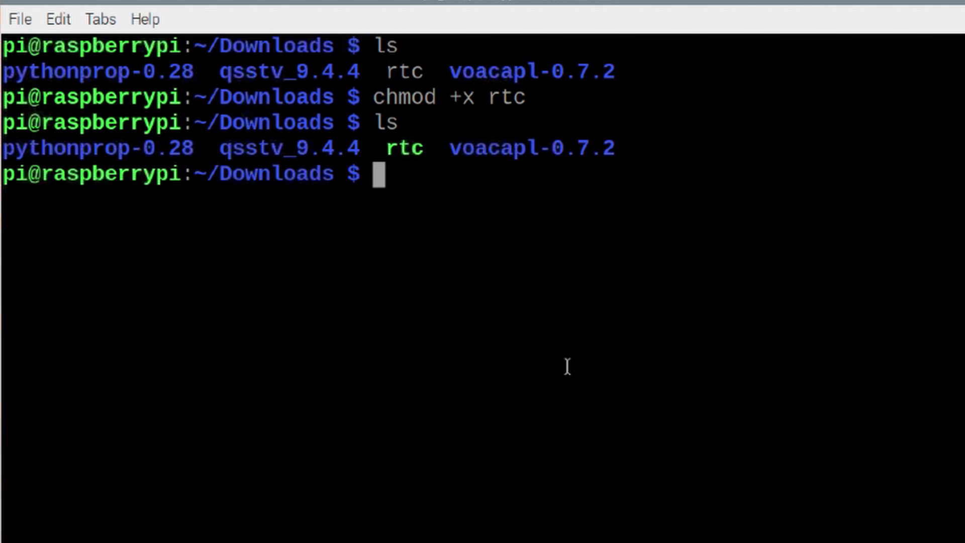
type(".")
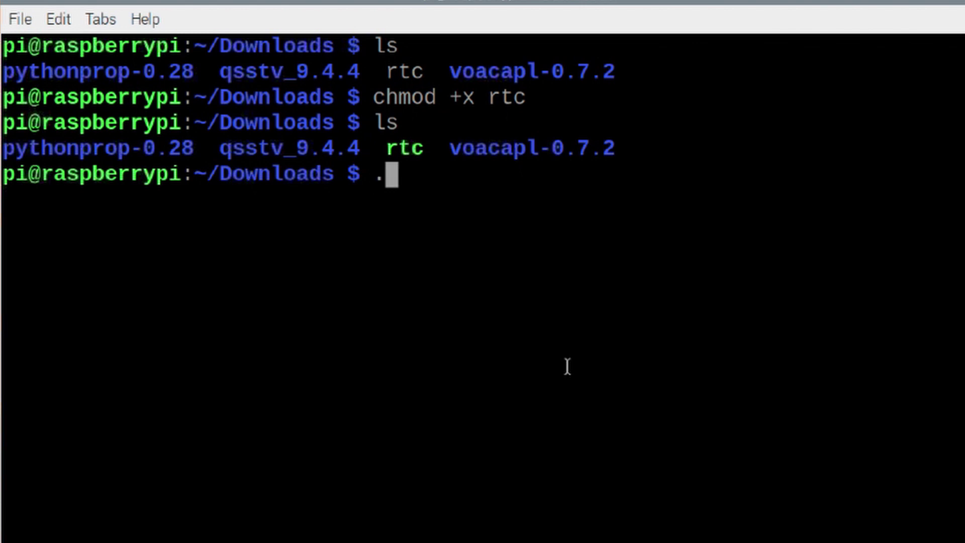
type("/rtc")
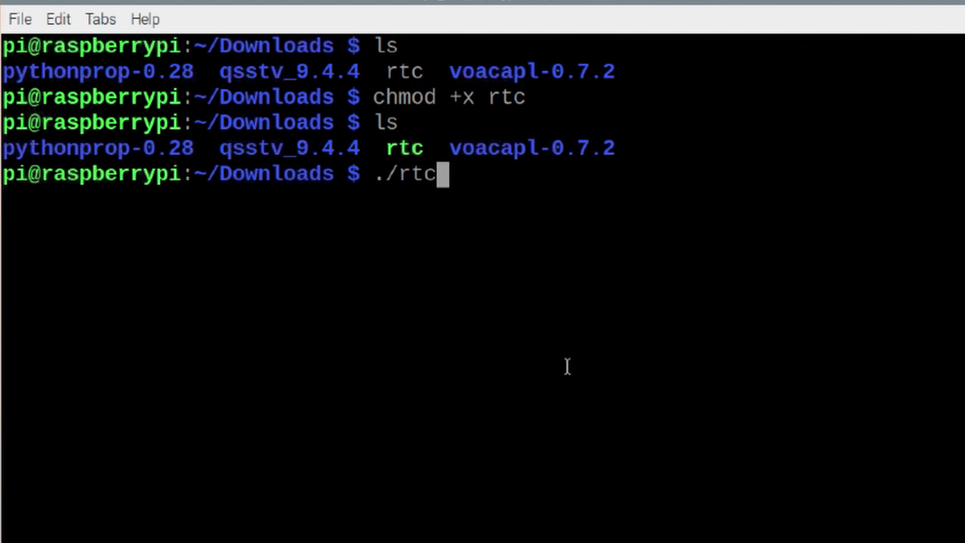
key("BackSpace")
key("BackSpace")
key("BackSpace")
key("BackSpace")
key("BackSpace")
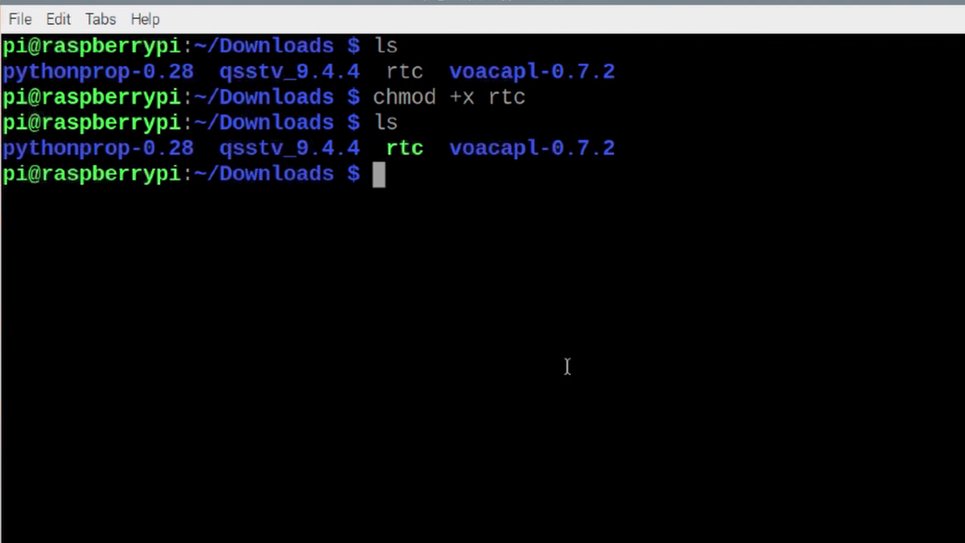
Remove rtc with rm rtc, check the listing, then clear the terminal
type("ls")
key("Return")
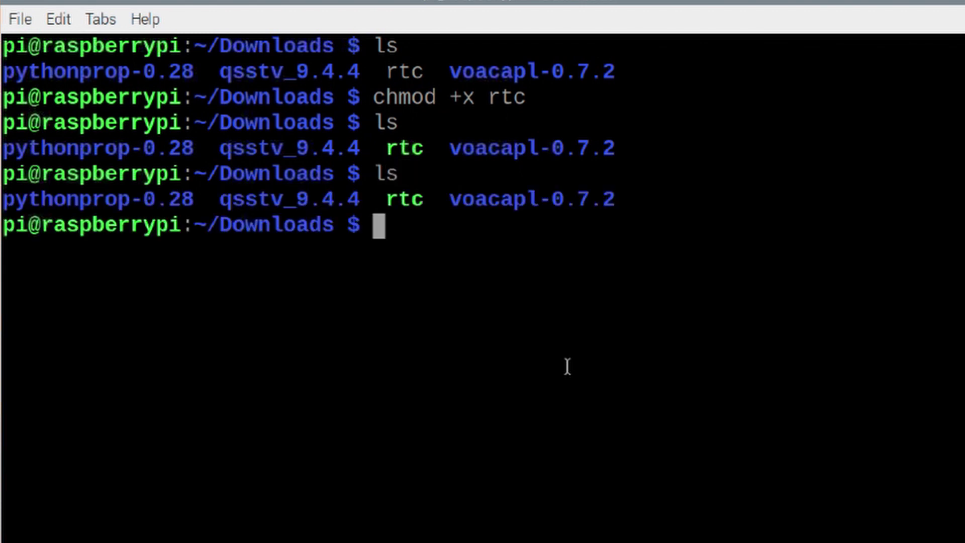
type("rm rtc")
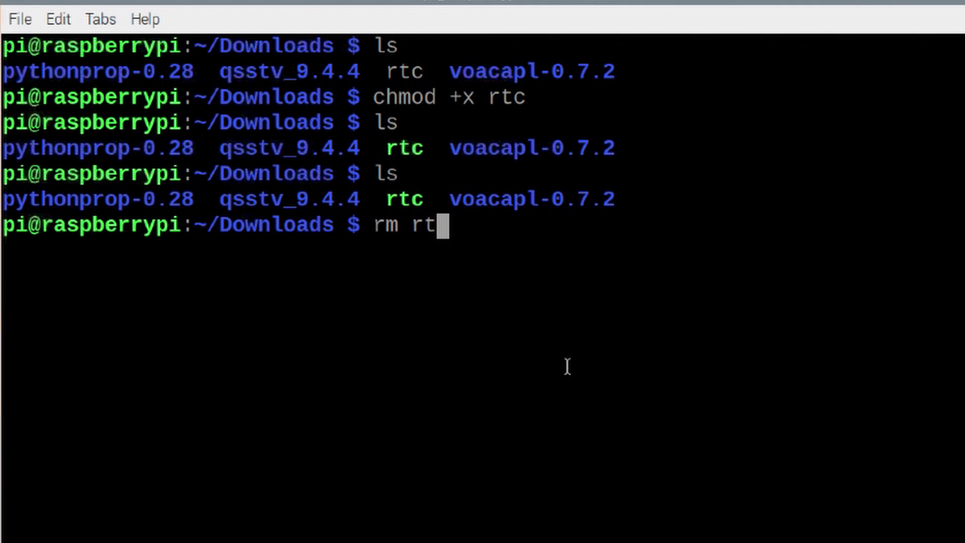
key("Return")
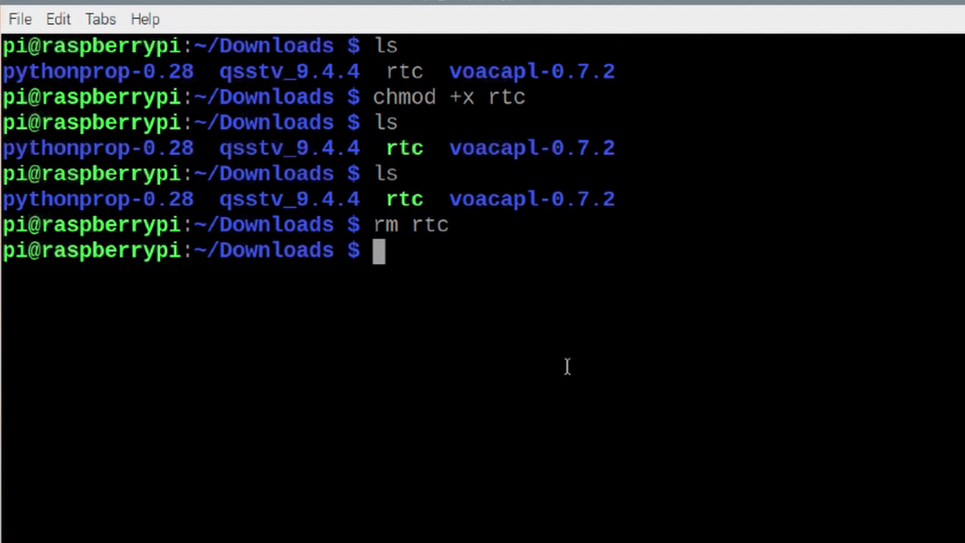
type("ls")
key("Return")
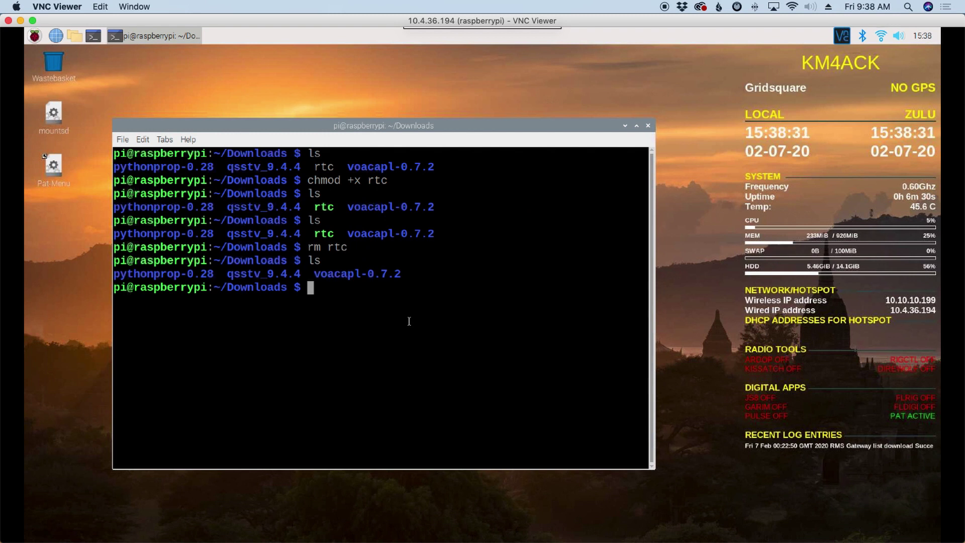
type("clear")
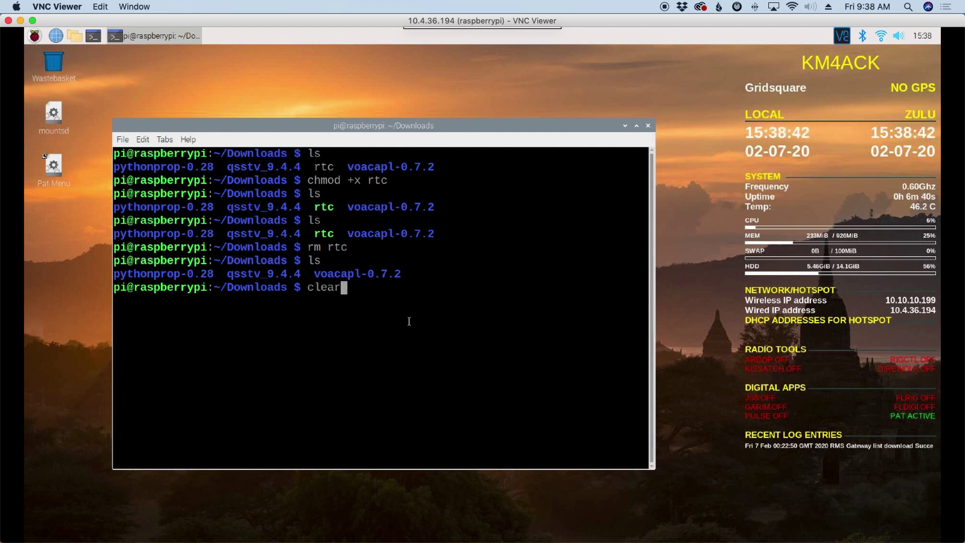
key("Return")
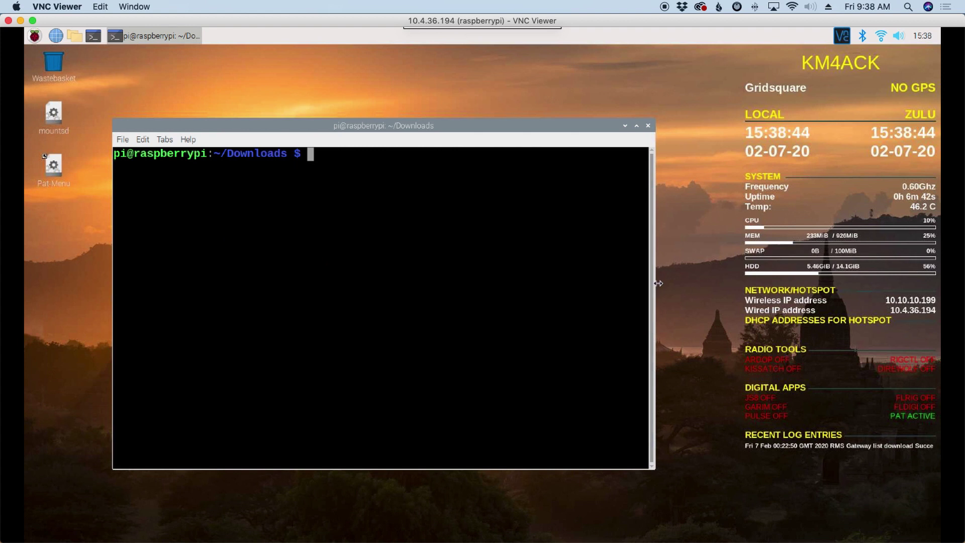
Widen the terminal and enter wget followed by the pasted raw GitHub rtc URL
left_click_drag(656, 282, 796, 281)
key("Return")
key("Return")
key("Return")
key("Return")
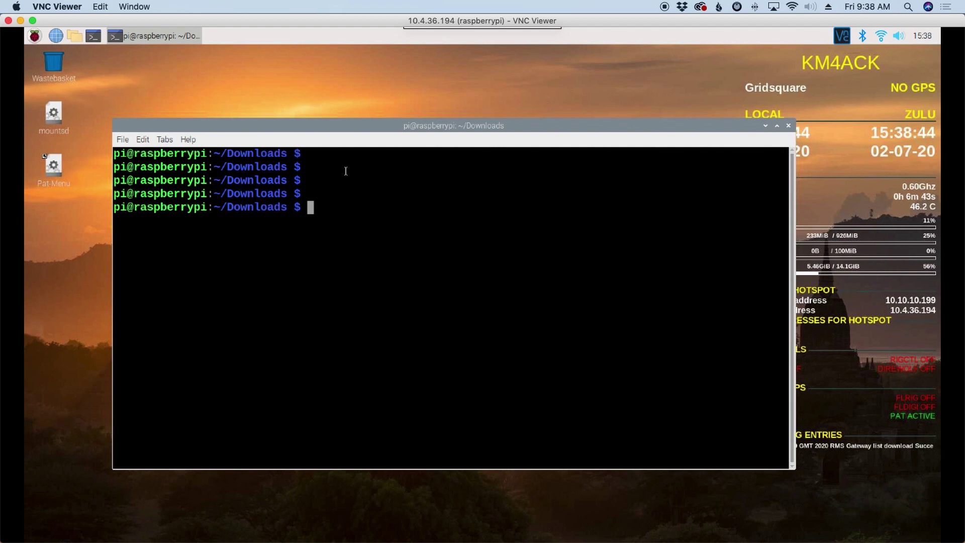
type("wget")
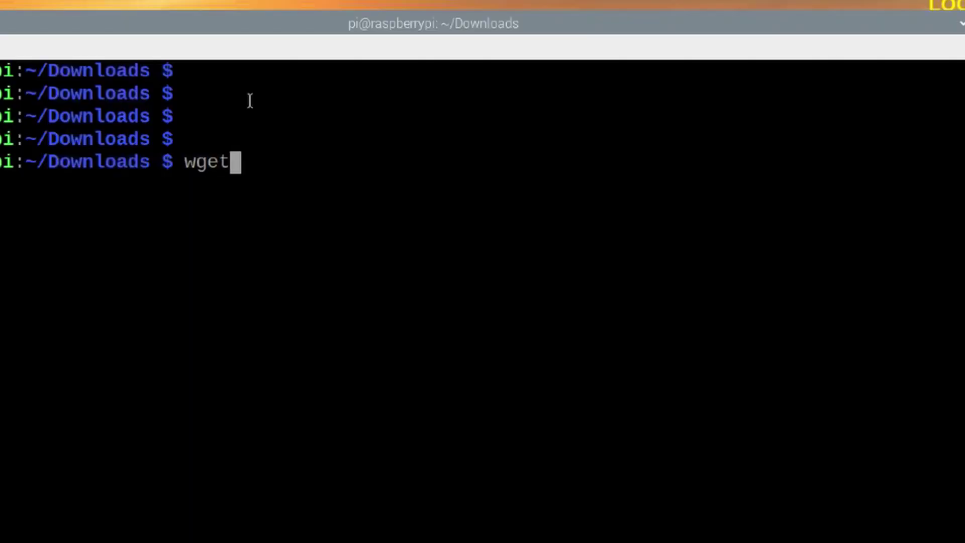
right_click(250, 162)
left_click(294, 248)
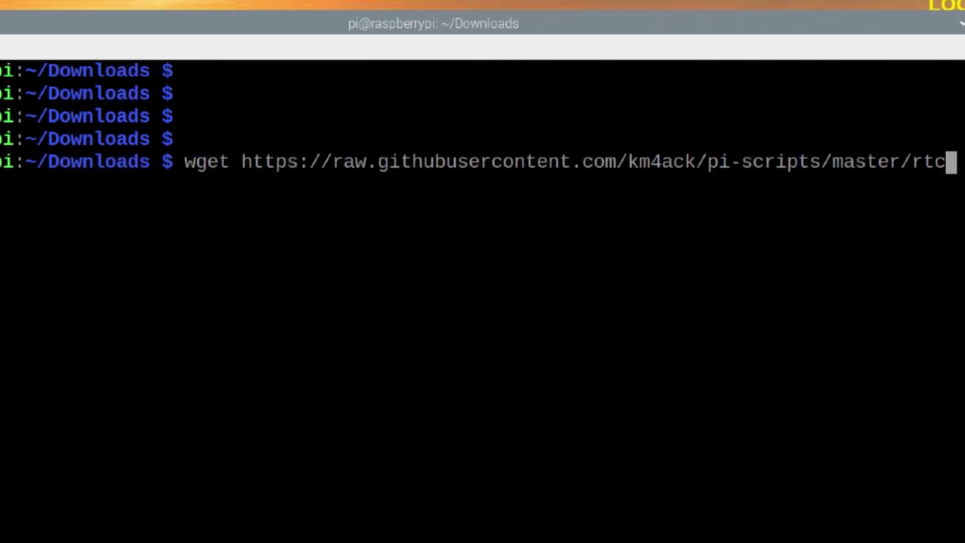
Widen the terminal further and append '&& bash rtc' to the command
mouse_move(959, 299)
left_mouse_down()
mouse_move(865, 299)
mouse_move(964, 300)
left_mouse_up()
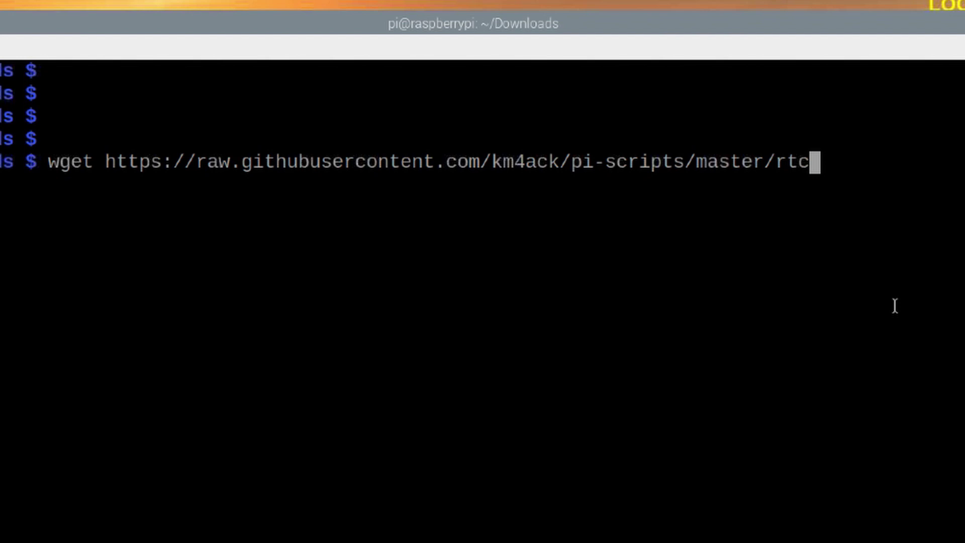
type("&&")
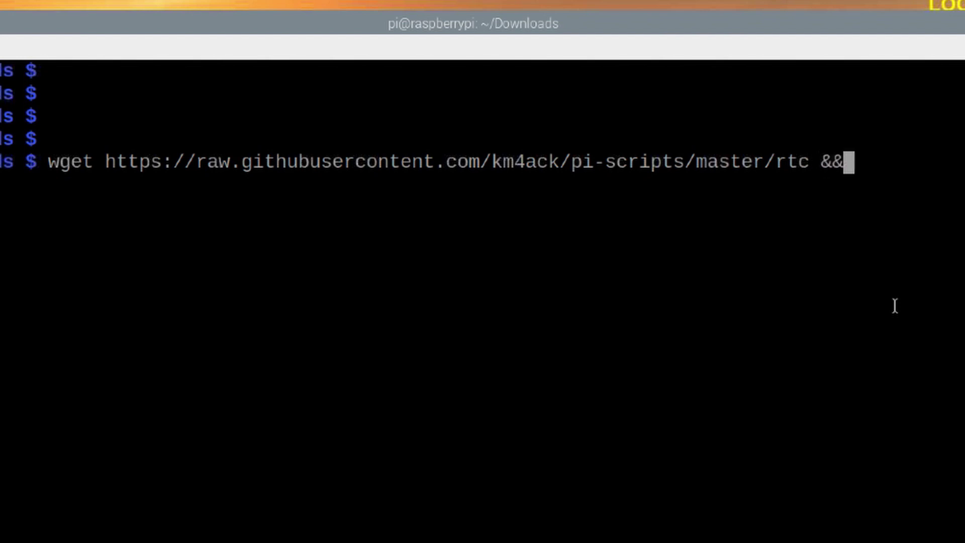
type(" bsa")
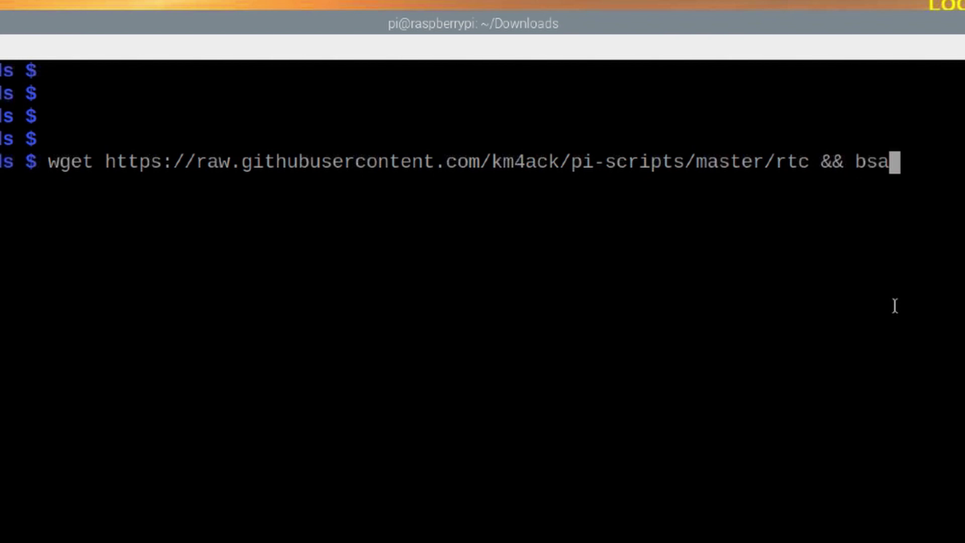
key("BackSpace")
key("BackSpace")
type("ash ")
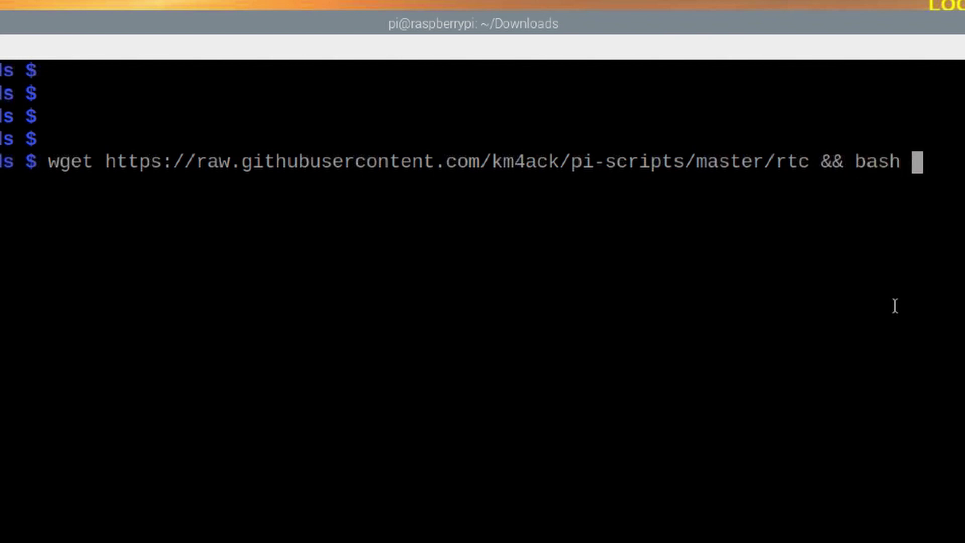
type("rtc")
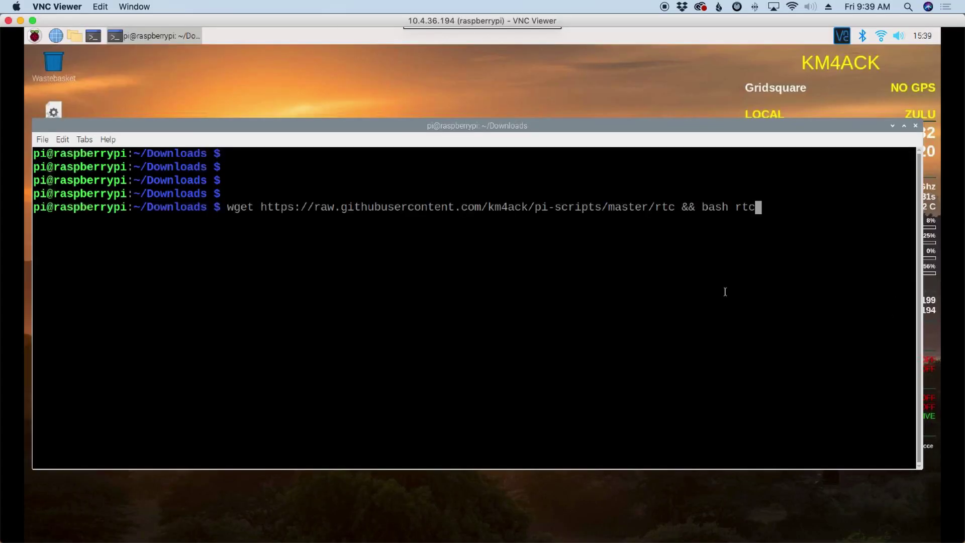
Run the wget && bash rtc command, answering y to the time check and to 68
key("Return")
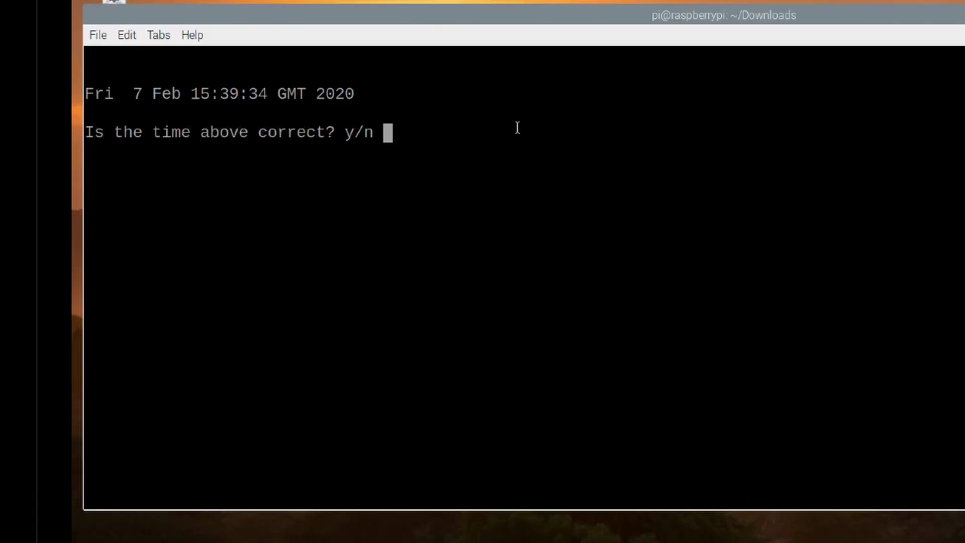
type("y")
key("Return")
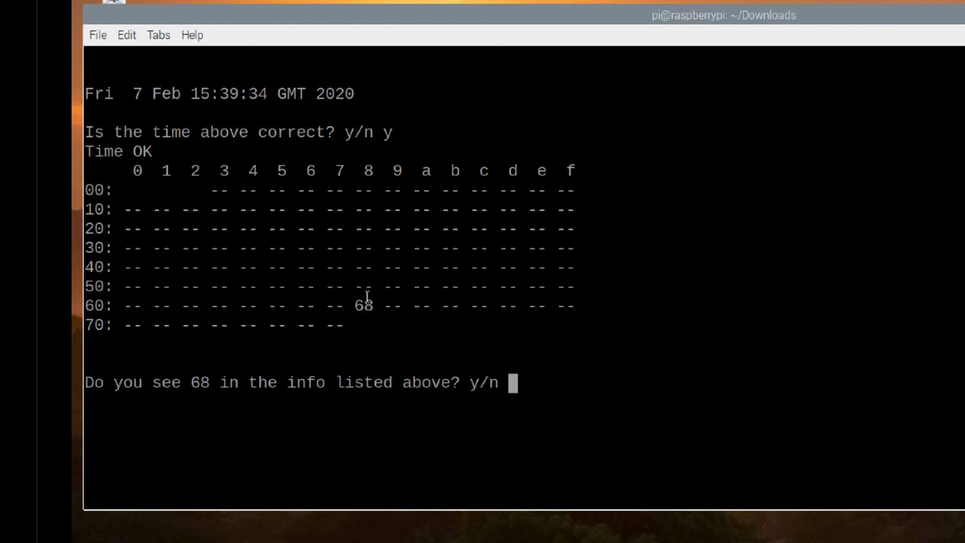
type("y")
key("Return")
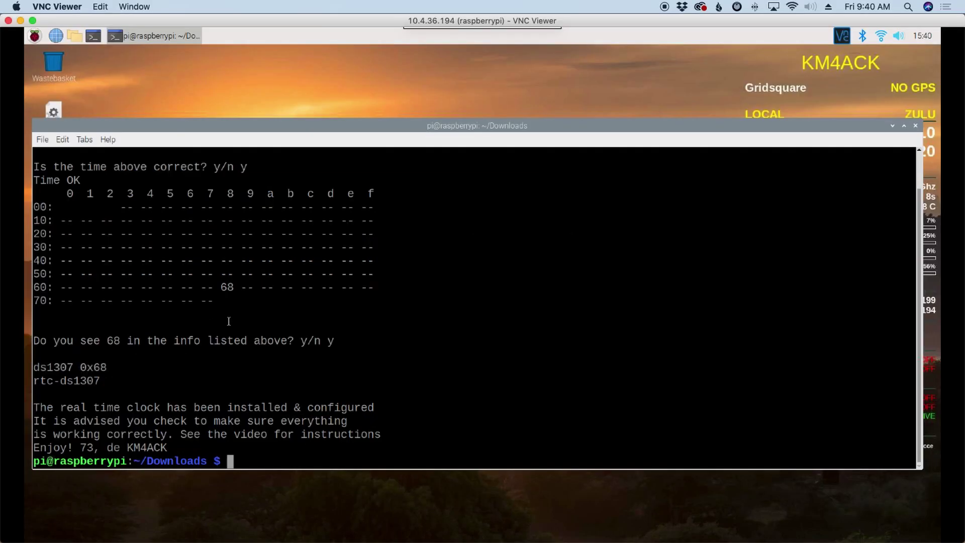
Run sudo hwclock -r, then date, then sudo hwclock -r again to compare times
type("sudo")
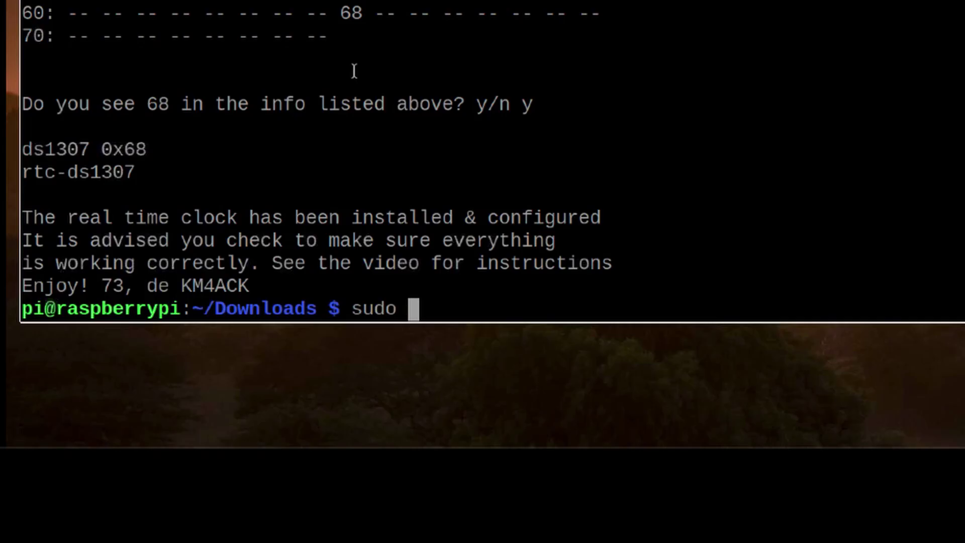
type(" hwlco")
key("BackSpace")
key("BackSpace")
key("BackSpace")
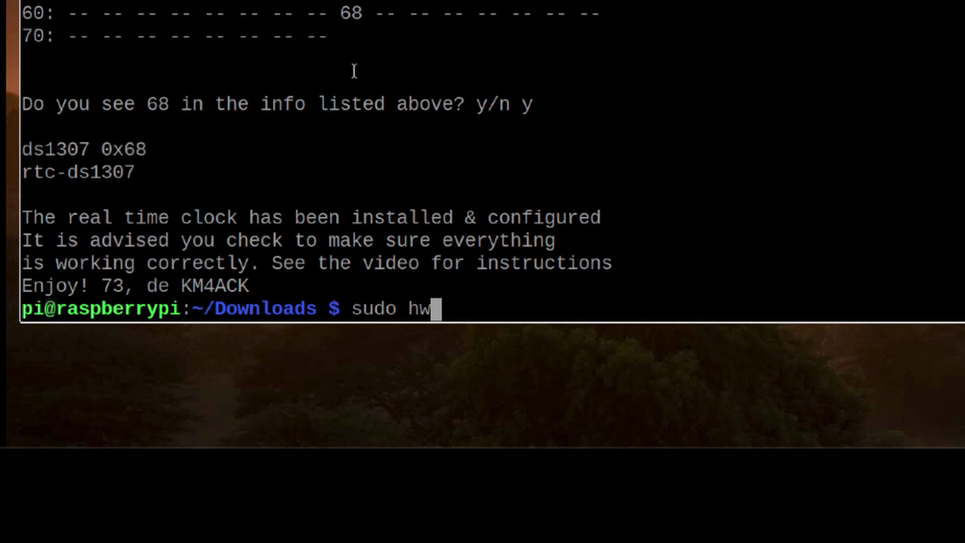
type("clock -")
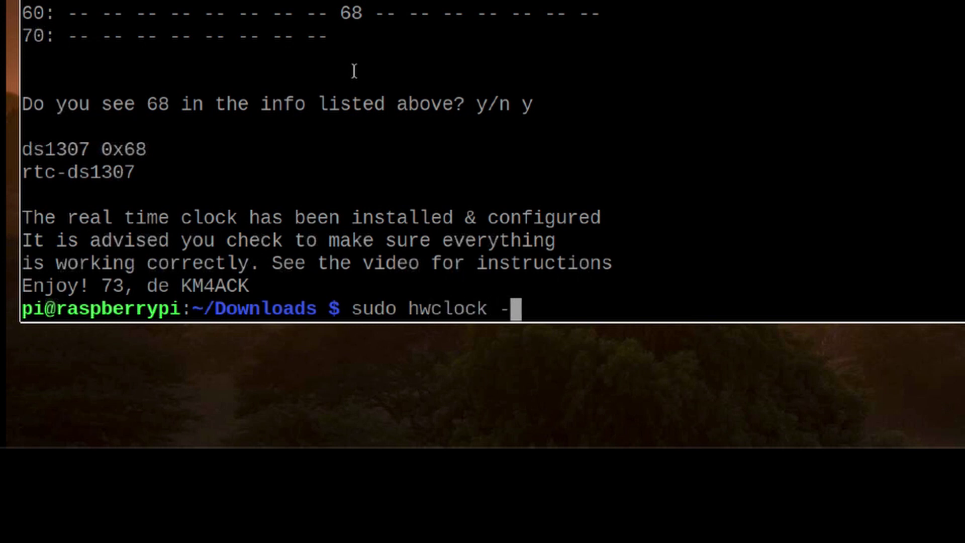
type("r")
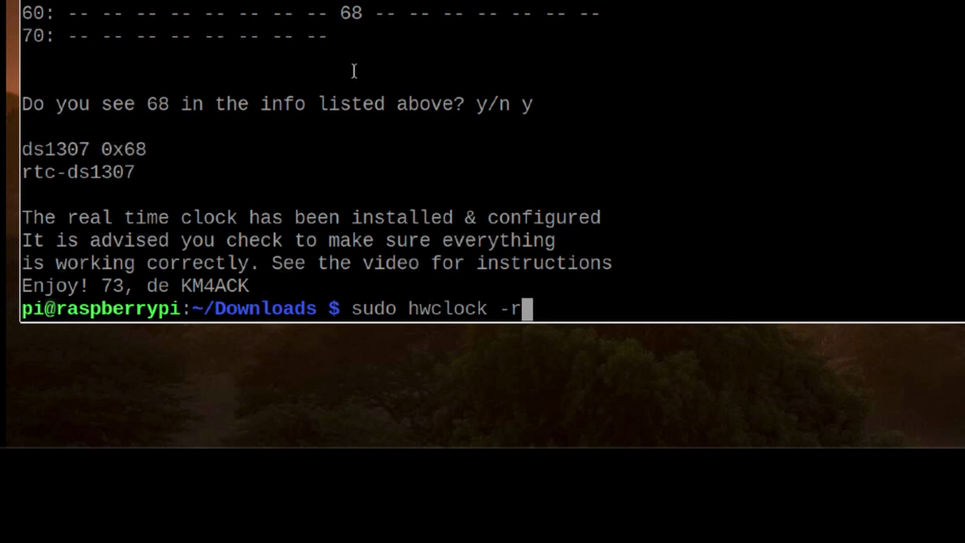
key("Return")
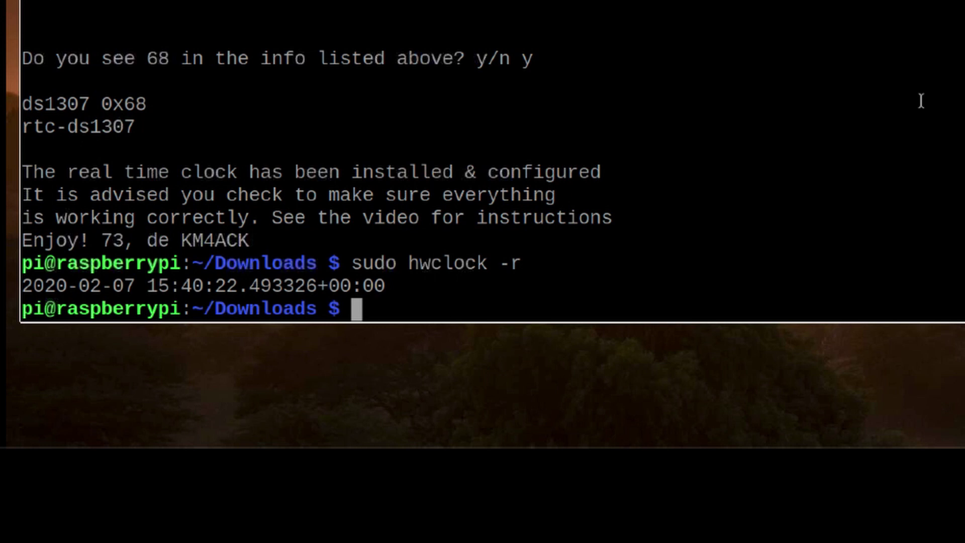
type("date")
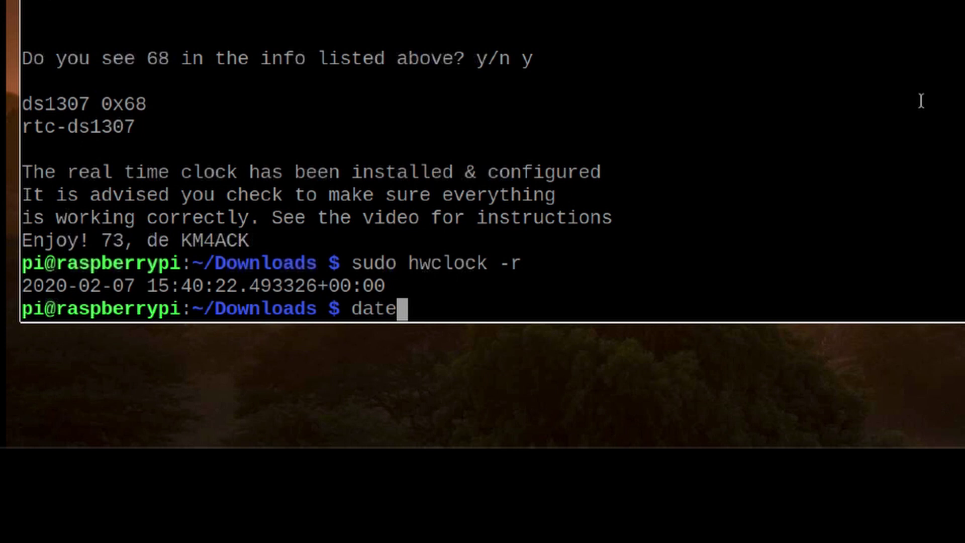
key("Return")
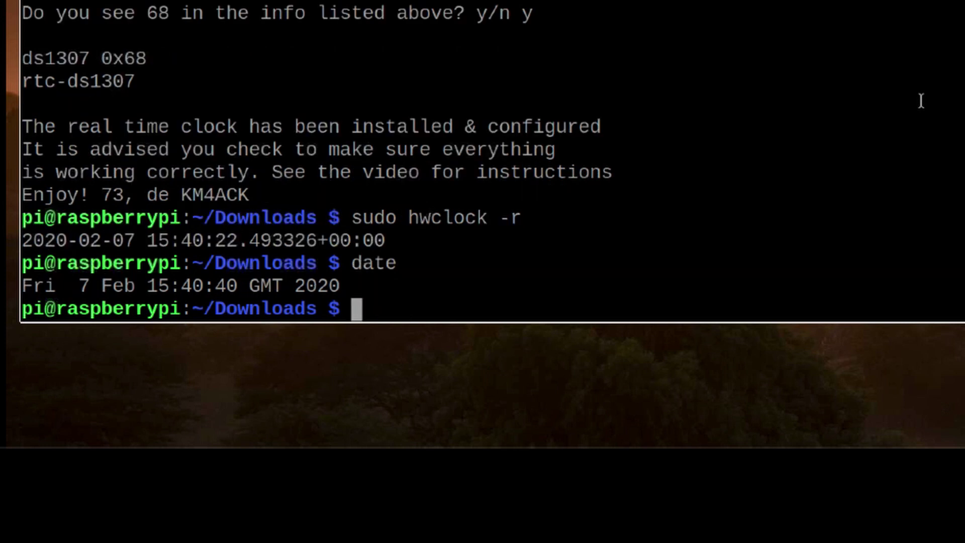
key("Up")
key("Up")
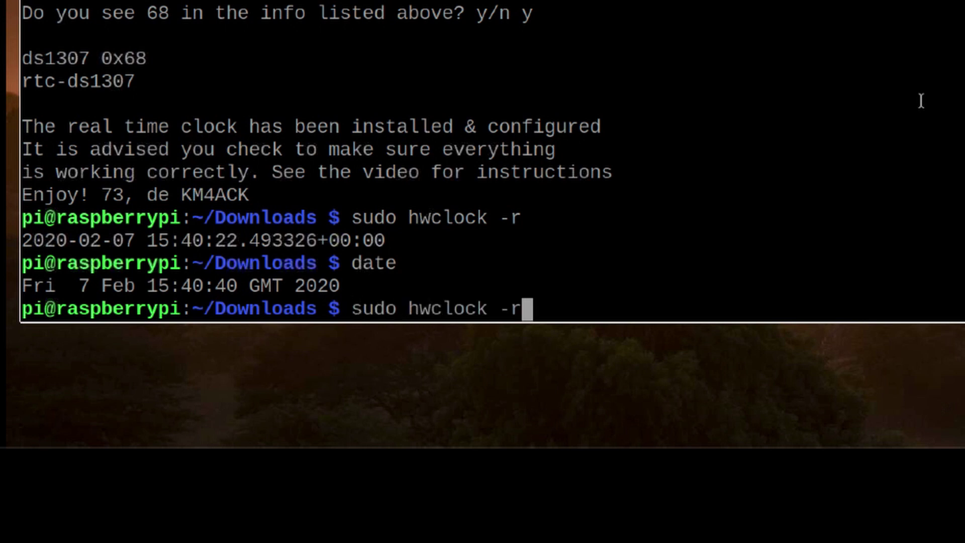
key("Return")
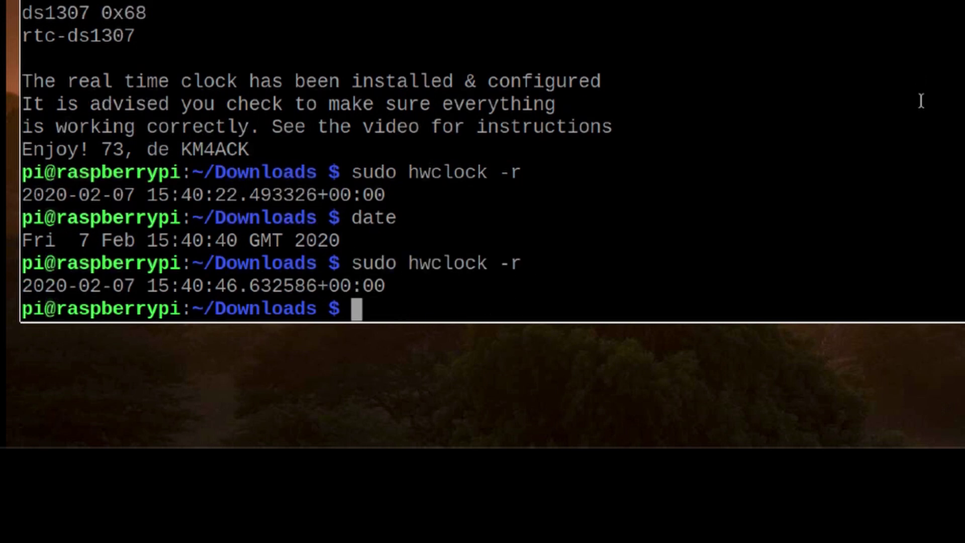